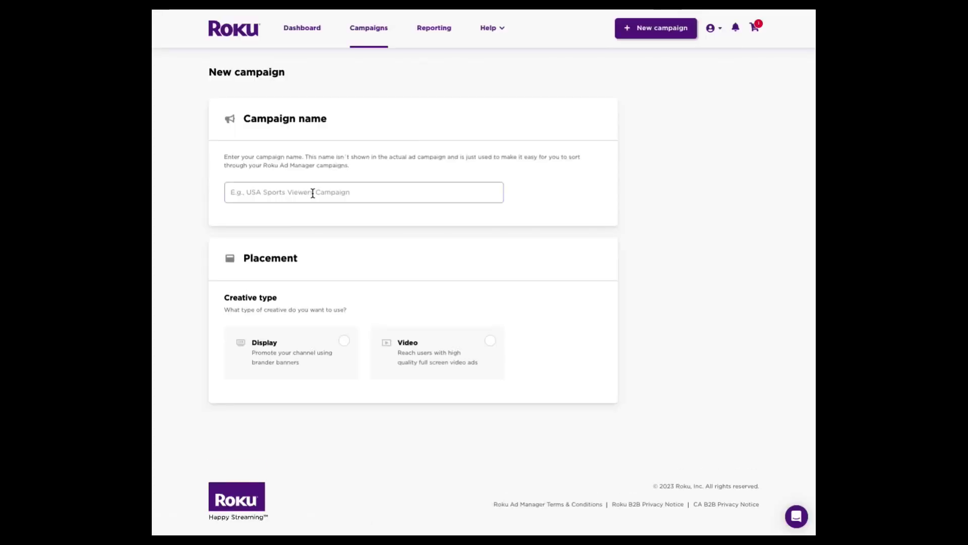
# Step: Enter 'MyFirstCampaign' as the campaign name and commit the field
pyautogui.write('MyFirstCampaign')
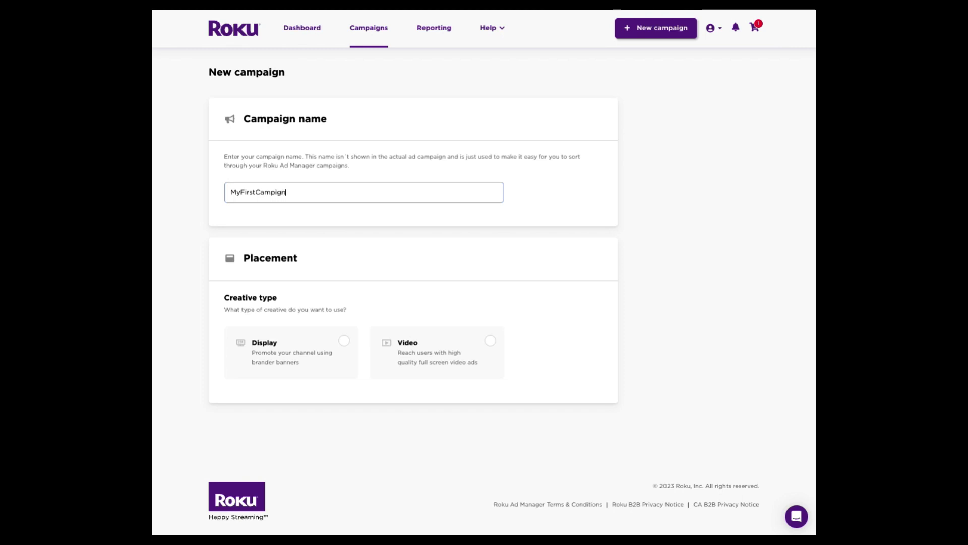
pyautogui.click(382, 268)
pyautogui.scroll(-1, 381, 269)
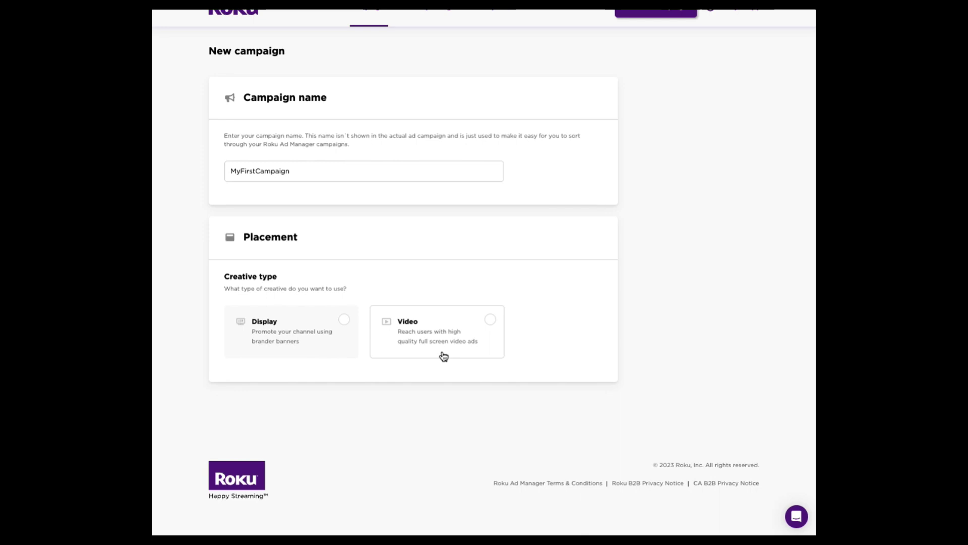
# Step: Choose Display as the creative type and set the country to United States
pyautogui.click(296, 340)
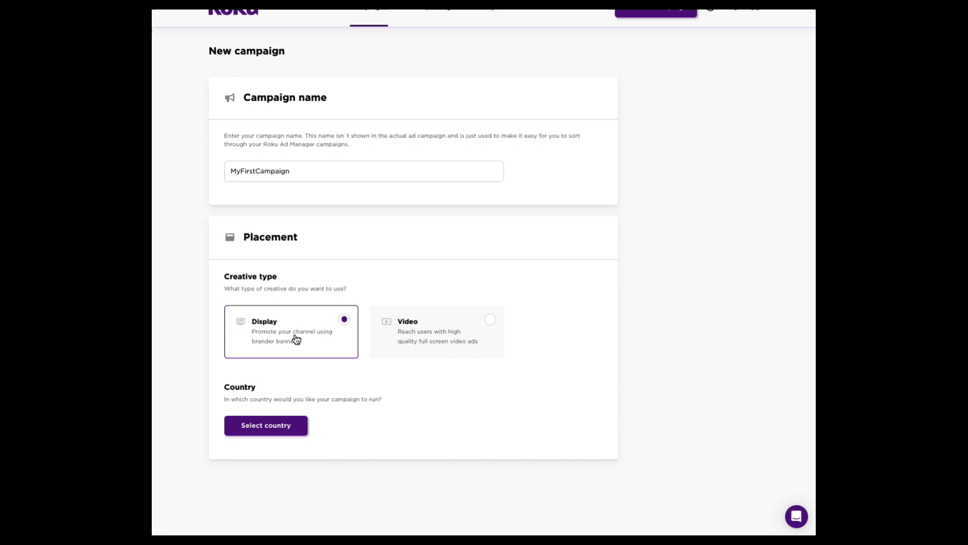
pyautogui.scroll(-1, 295, 338)
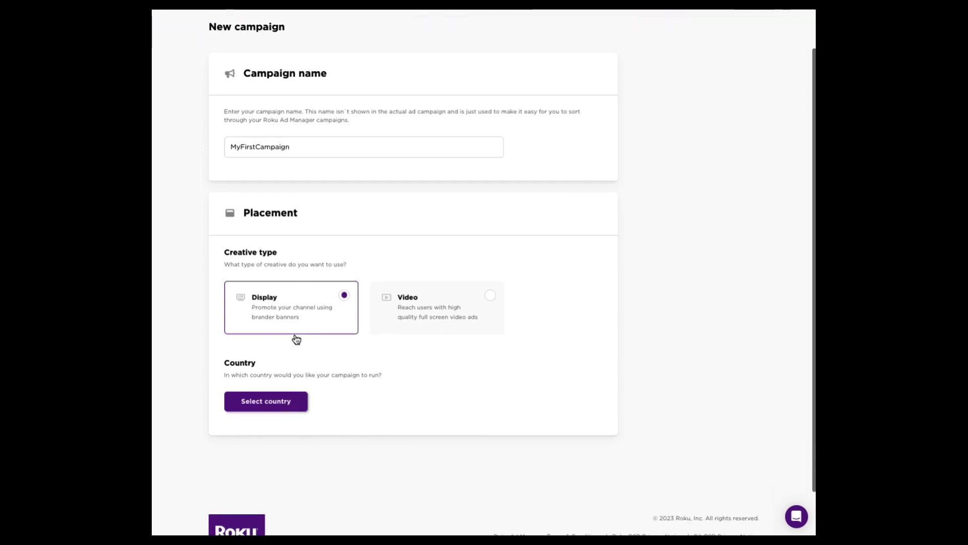
pyautogui.click(278, 404)
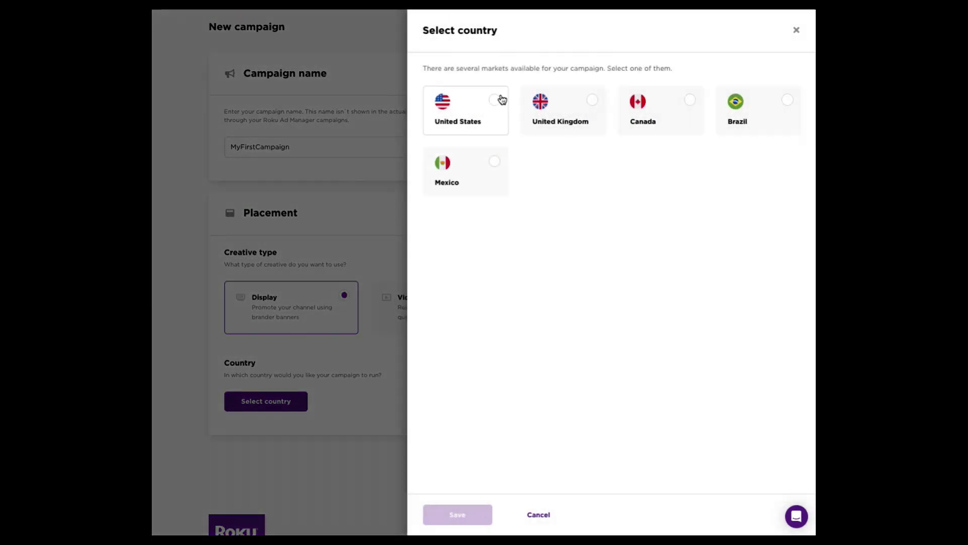
pyautogui.click(501, 100)
pyautogui.click(457, 514)
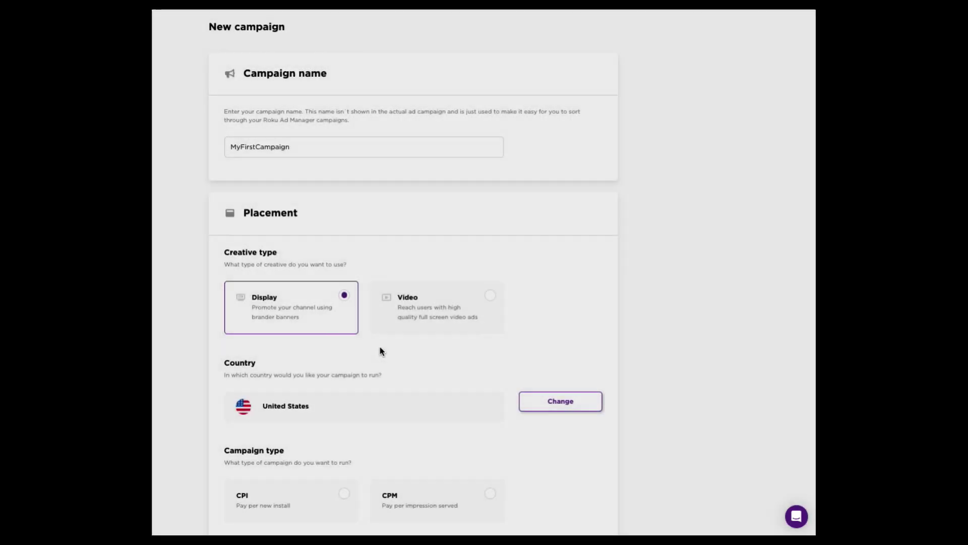
pyautogui.scroll(-3, 382, 351)
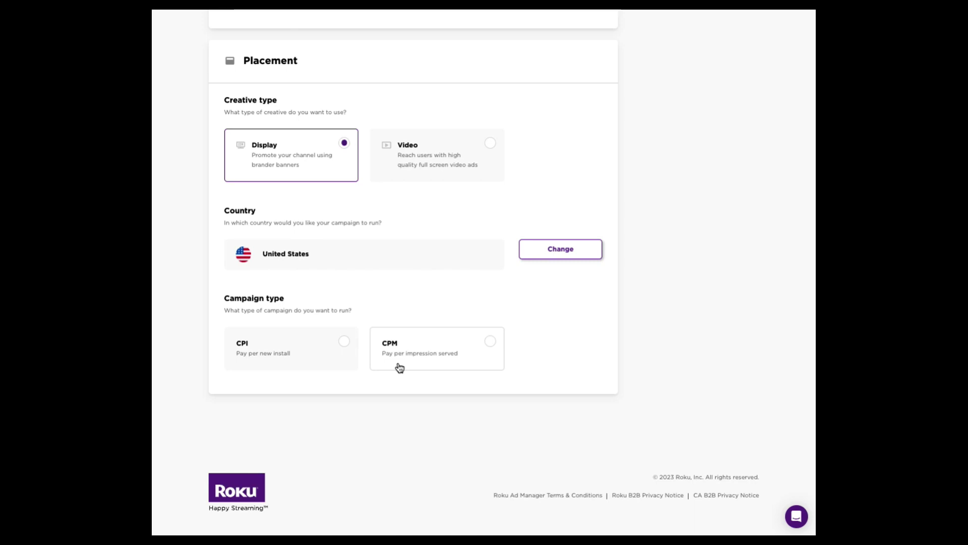
# Step: Switch to Video with United States, then revert to Display, which clears the country
pyautogui.click(420, 154)
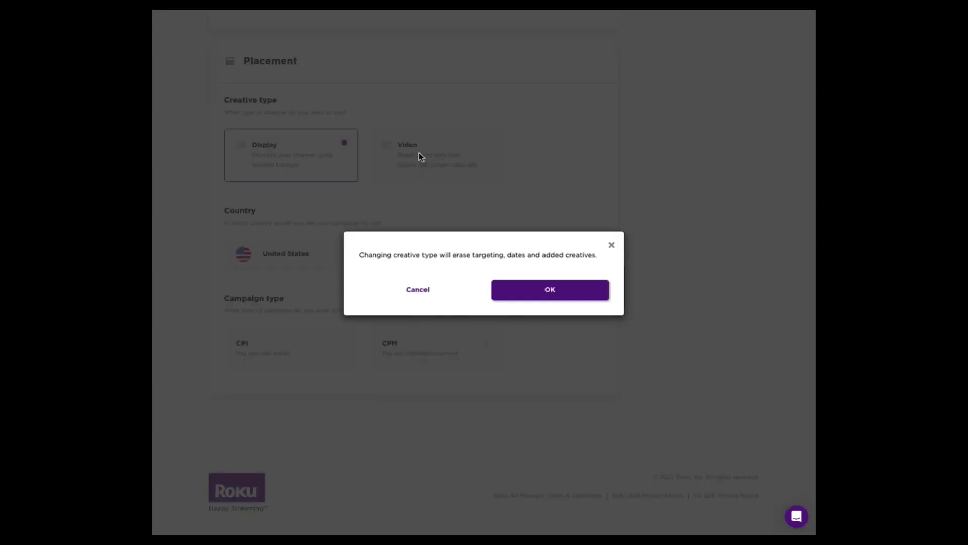
pyautogui.click(542, 296)
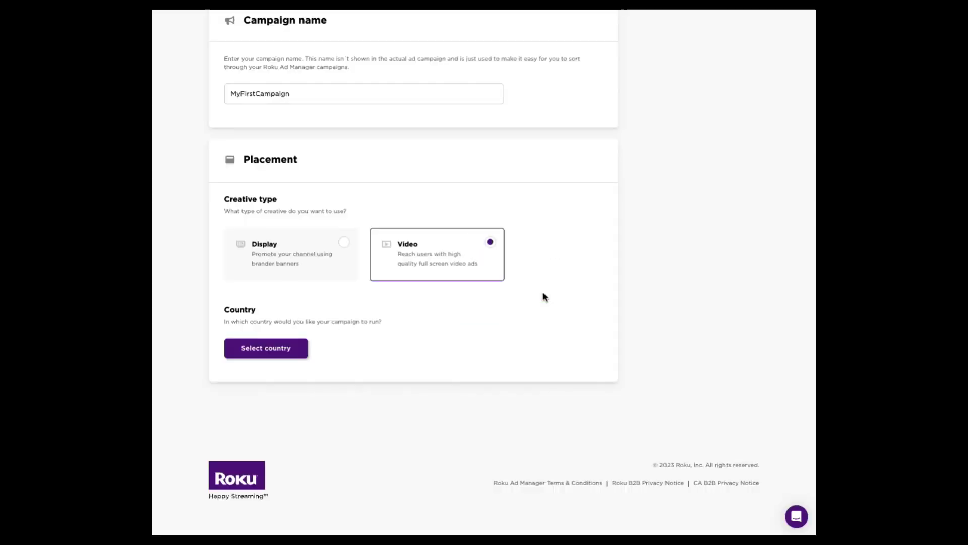
pyautogui.click(267, 355)
pyautogui.click(497, 103)
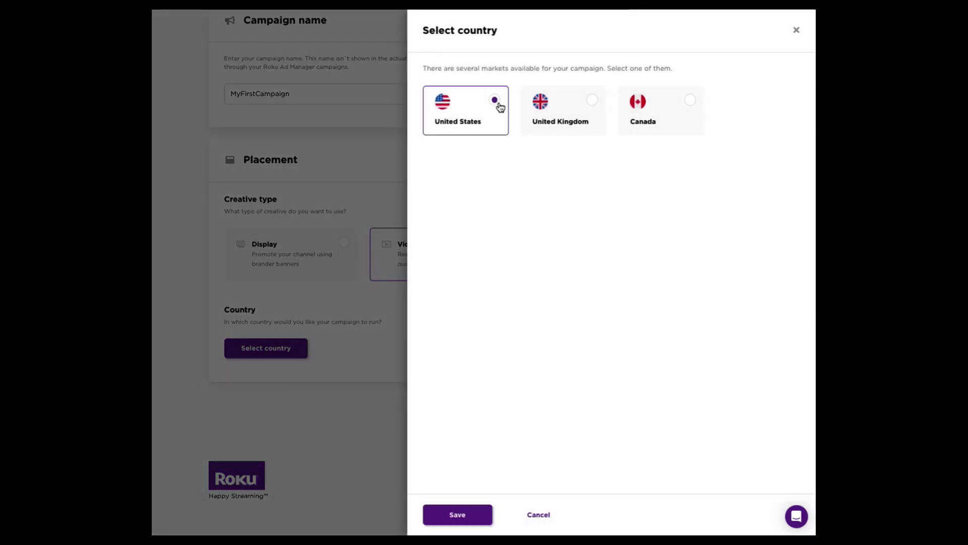
pyautogui.click(450, 515)
pyautogui.scroll(-2, 361, 419)
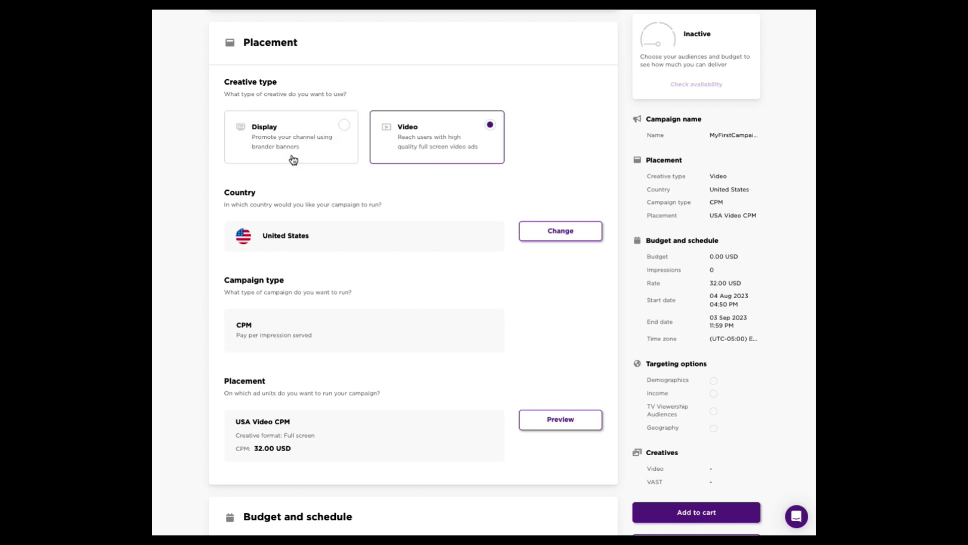
pyautogui.click(336, 154)
pyautogui.click(516, 288)
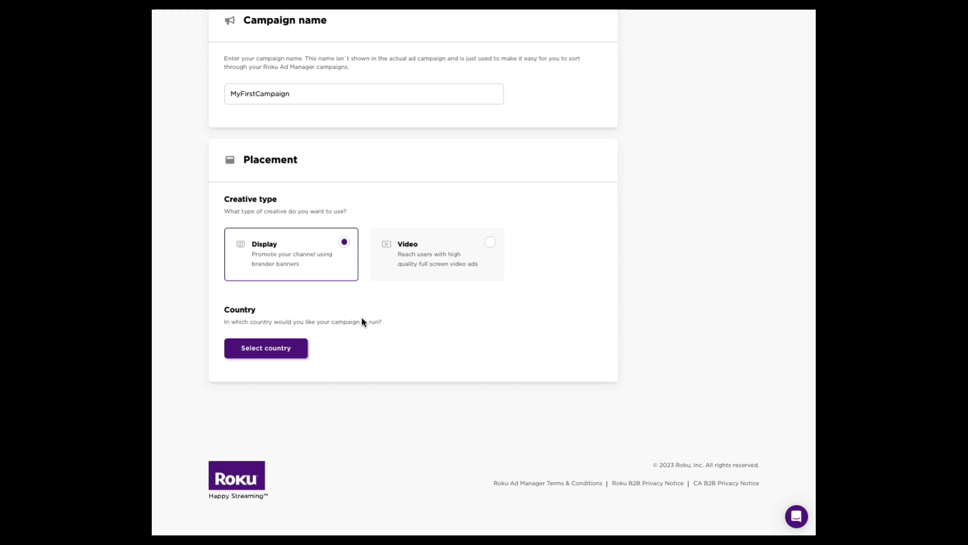
# Step: Set the country to United States and the campaign type to CPI
pyautogui.click(287, 353)
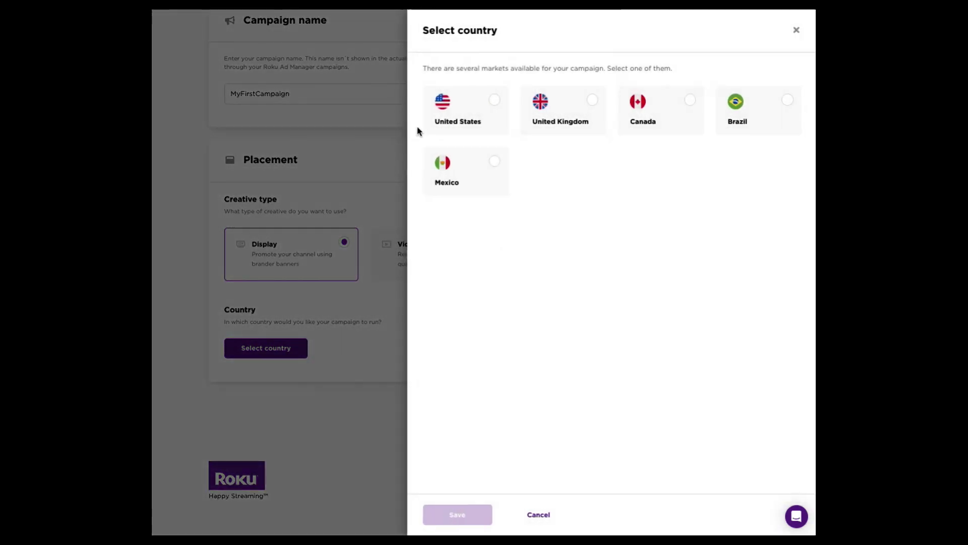
pyautogui.click(439, 119)
pyautogui.click(457, 514)
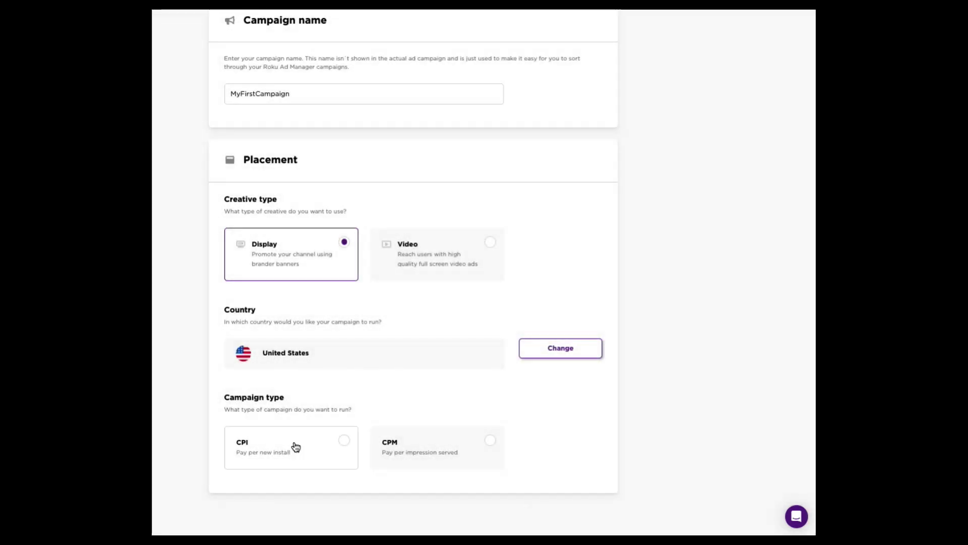
pyautogui.click(348, 446)
pyautogui.scroll(-3, 366, 373)
pyautogui.scroll(-2, 367, 374)
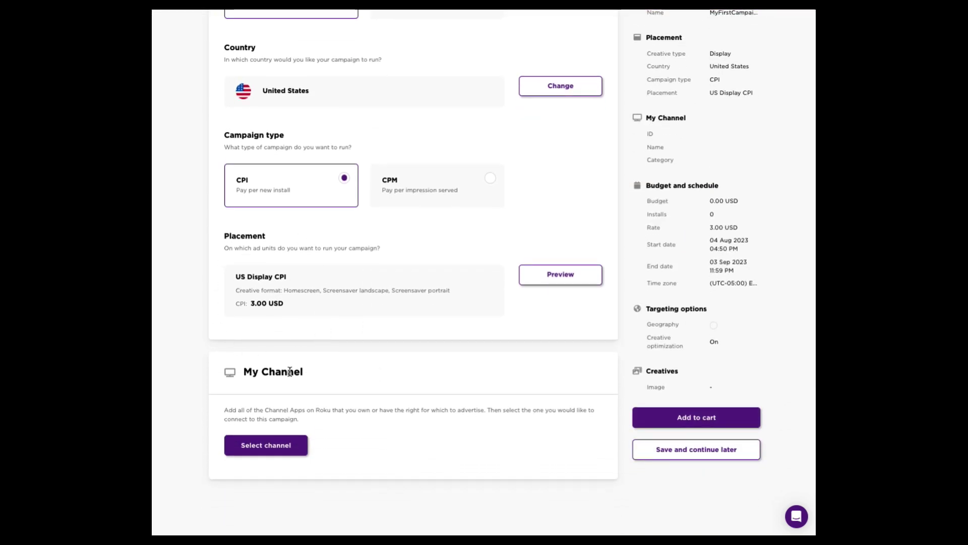
# Step: Connect The Roku Channel as the channel to promote
pyautogui.click(263, 447)
pyautogui.click(610, 123)
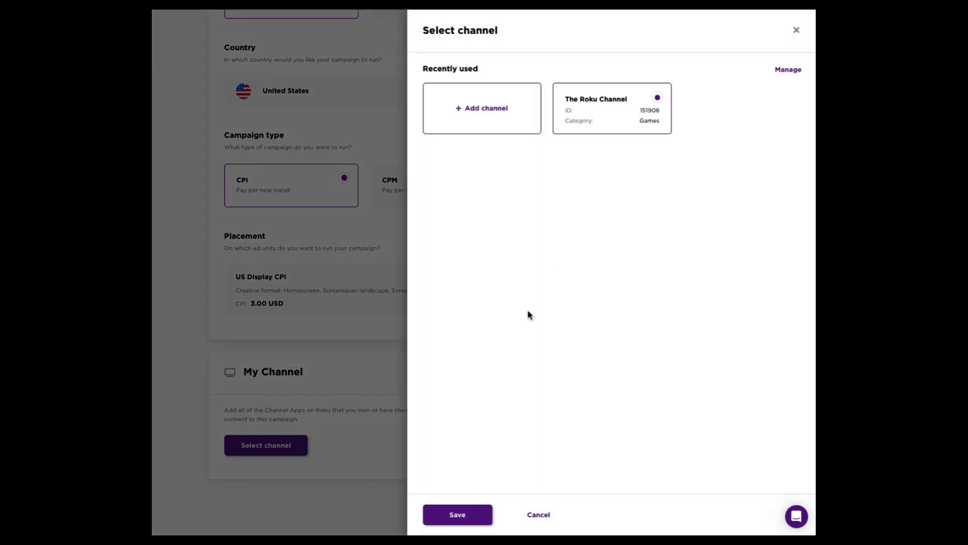
pyautogui.click(451, 519)
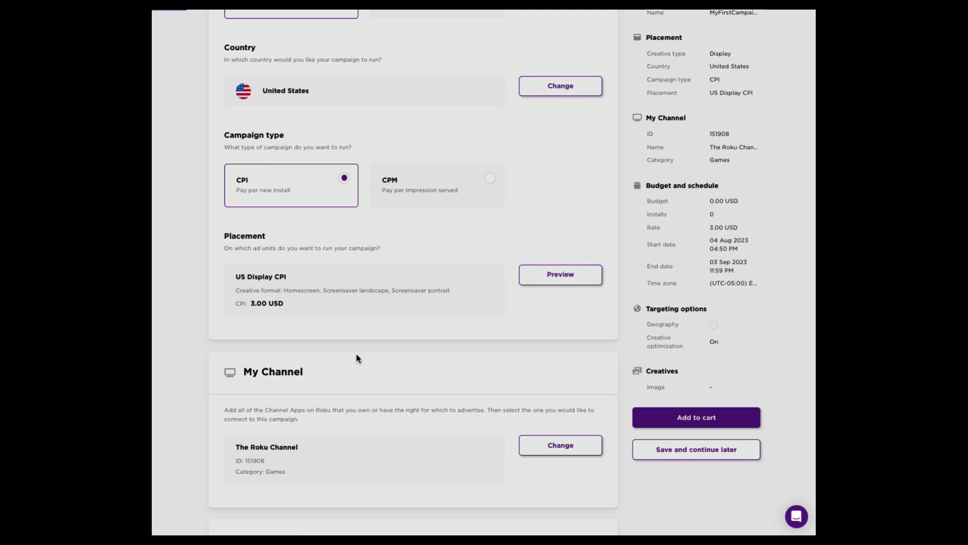
pyautogui.scroll(-5, 357, 358)
pyautogui.scroll(-5, 356, 358)
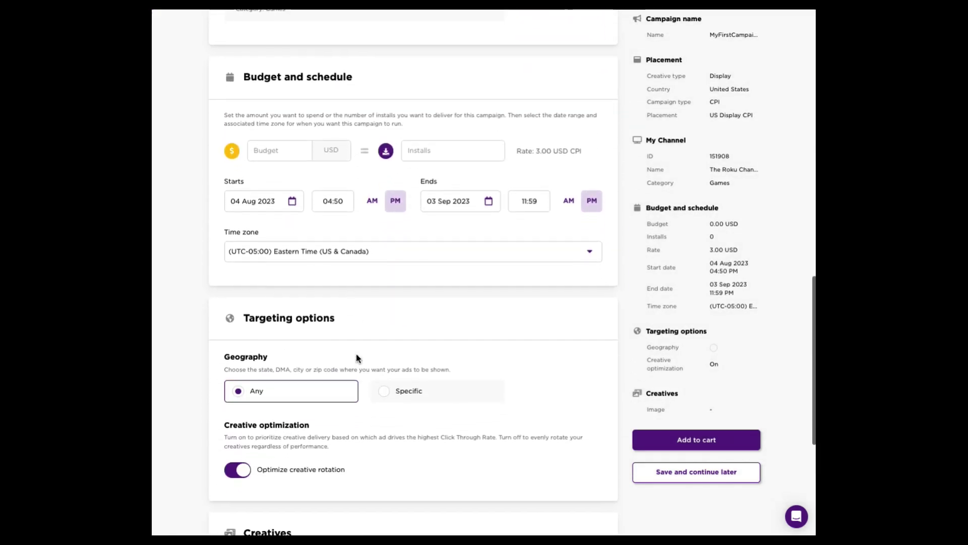
# Step: Enter a 5,000 USD budget, yielding 1,667 installs
pyautogui.click(271, 140)
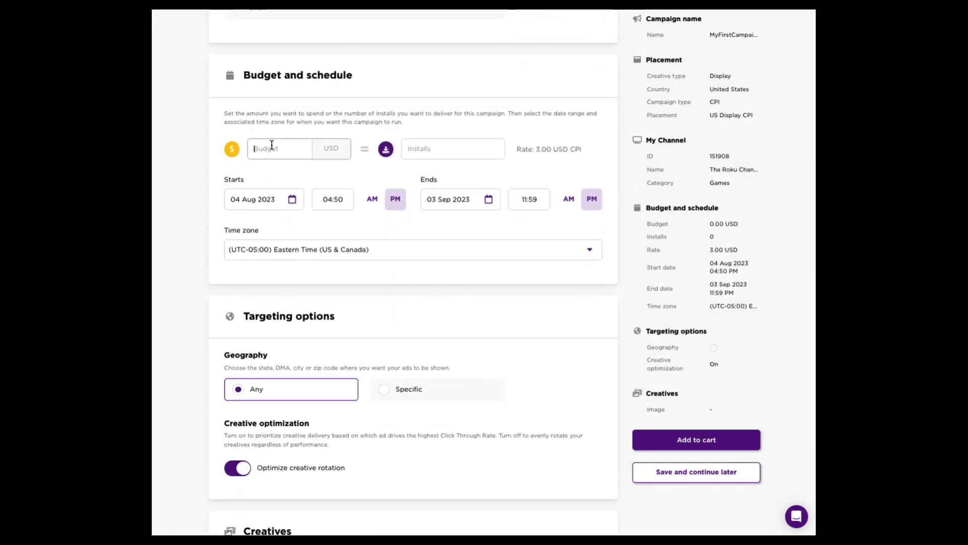
pyautogui.write('500')
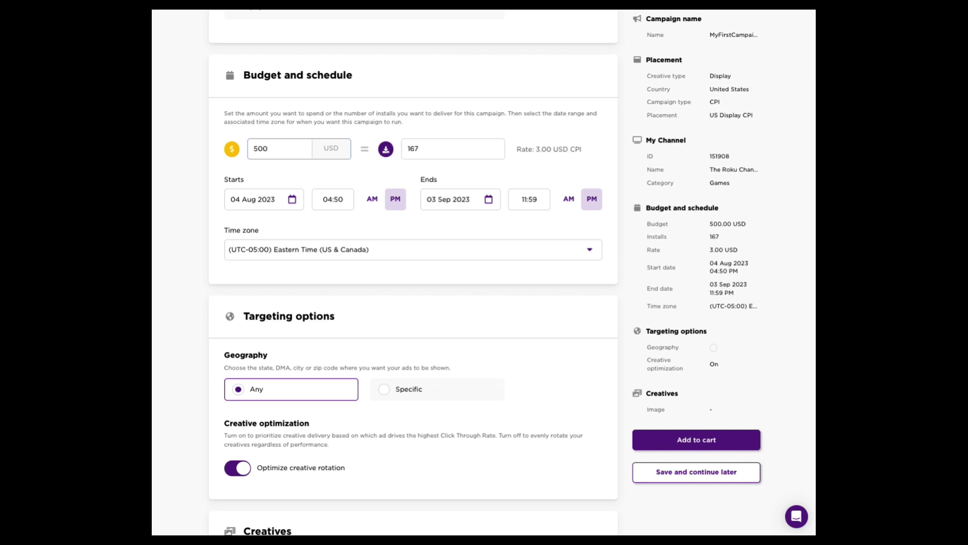
pyautogui.write(',000')
pyautogui.press('BackSpace')
pyautogui.press('BackSpace')
pyautogui.doubleClick(406, 150)
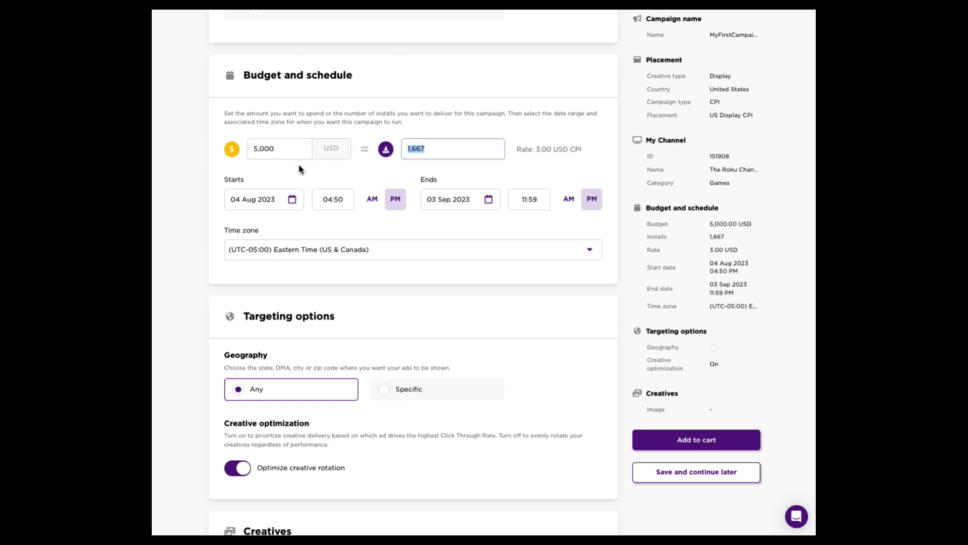
pyautogui.click(323, 176)
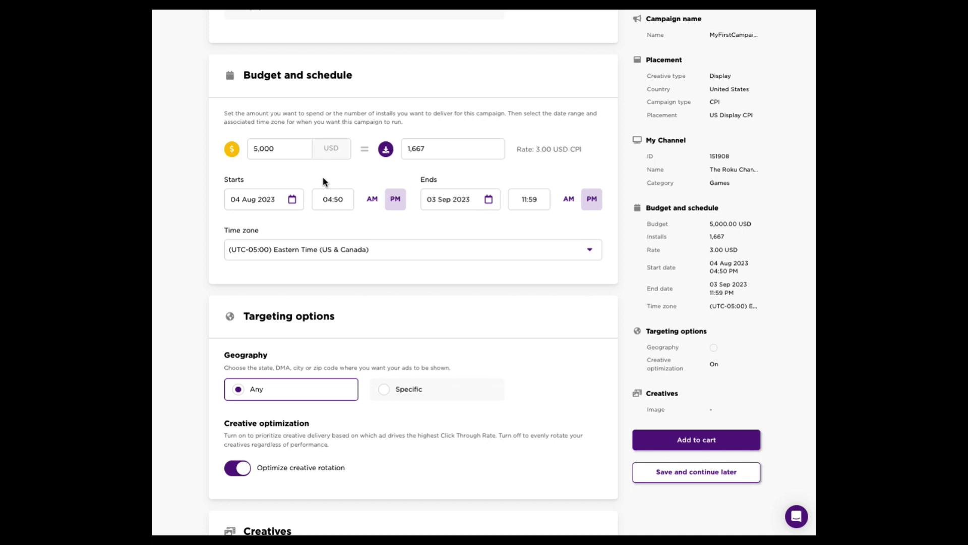
# Step: Schedule the campaign from 01 Sep 2023 to 30 Sep 2023
pyautogui.click(243, 199)
pyautogui.click(324, 220)
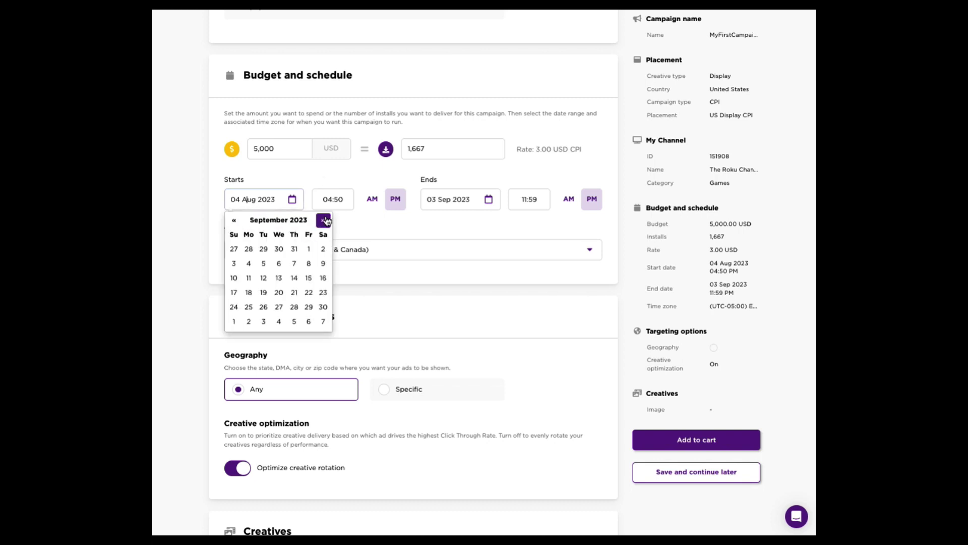
pyautogui.click(307, 249)
pyautogui.click(472, 204)
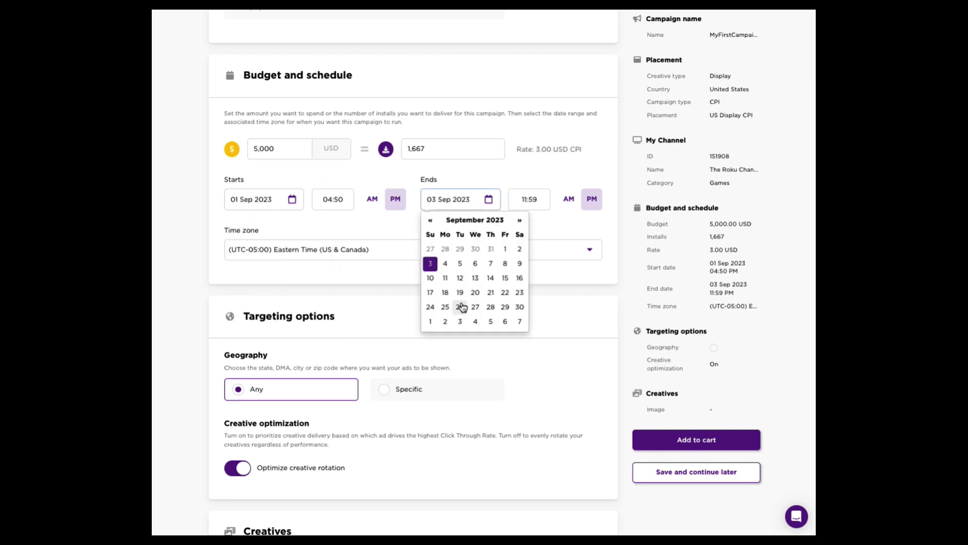
pyautogui.click(520, 307)
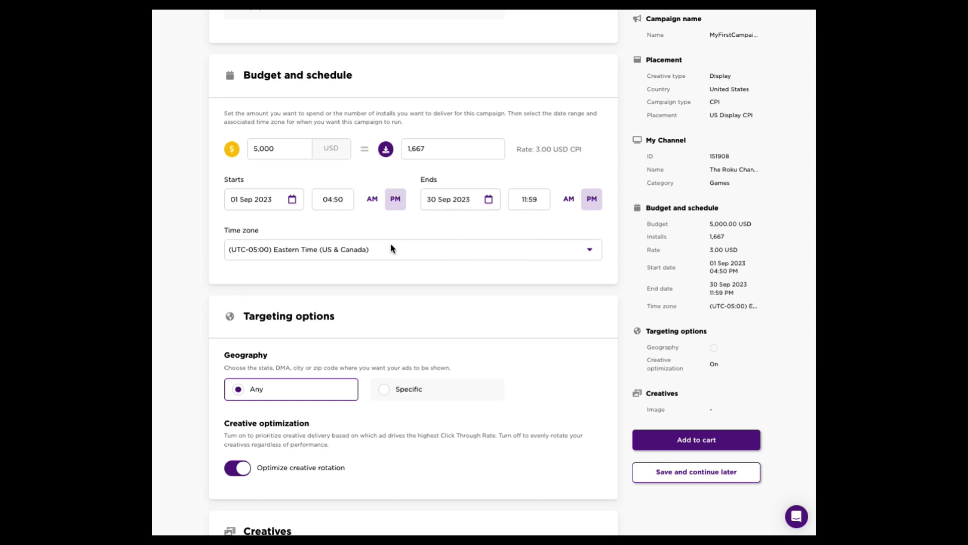
pyautogui.scroll(-2, 315, 251)
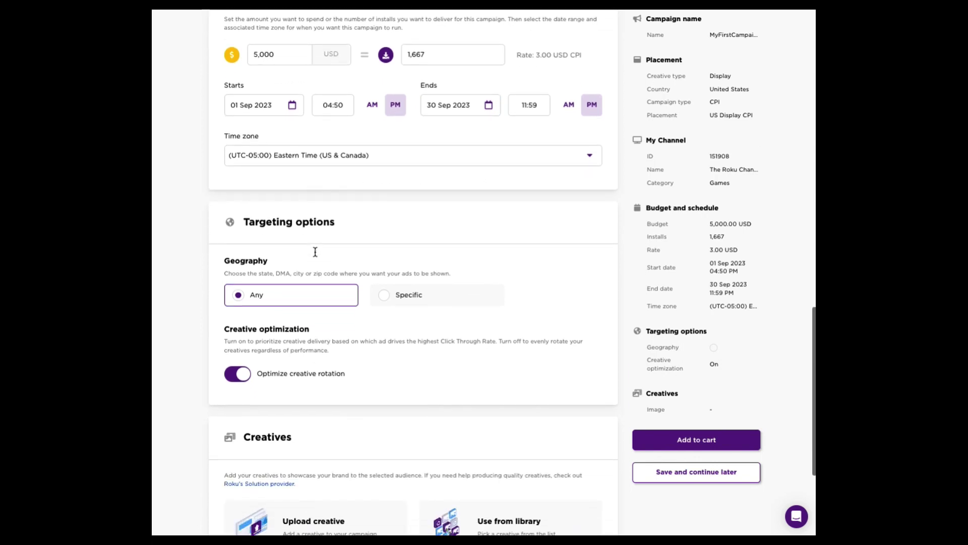
# Step: Try targeting New York city, then set geography targeting back to Any
pyautogui.click(410, 297)
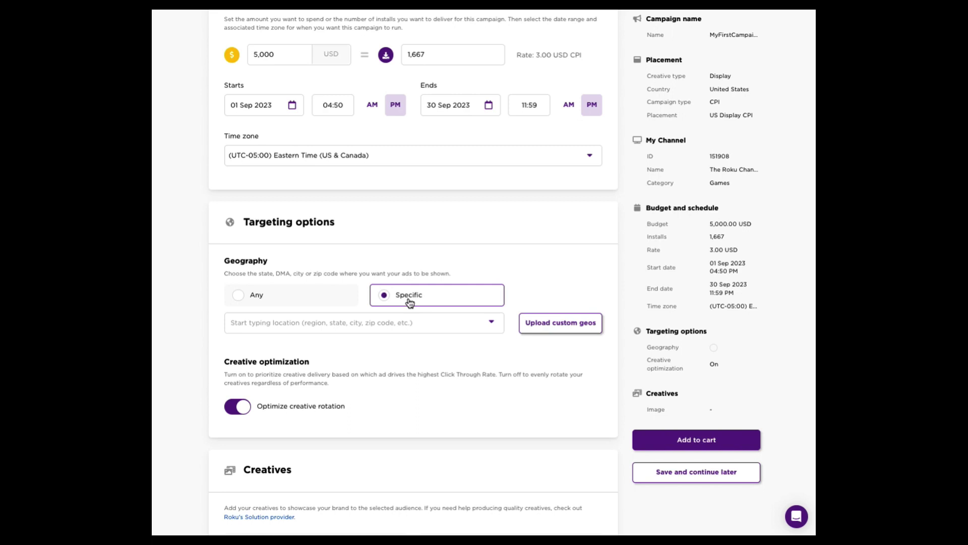
pyautogui.click(372, 324)
pyautogui.write('new york')
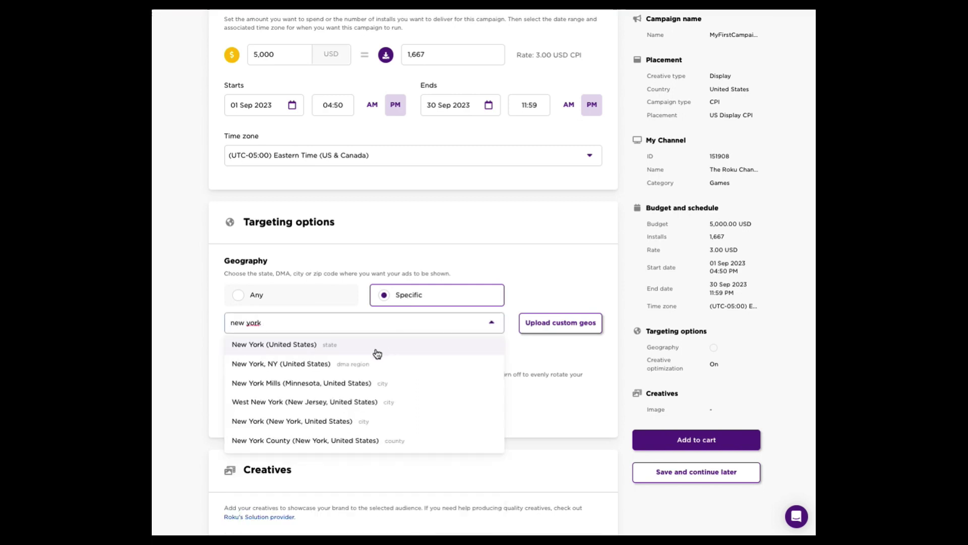
pyautogui.click(337, 422)
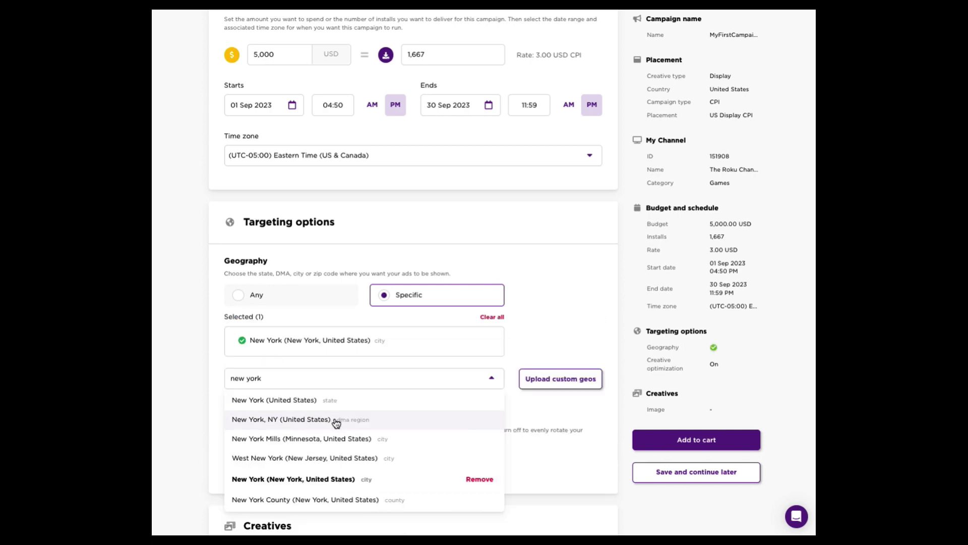
pyautogui.click(567, 340)
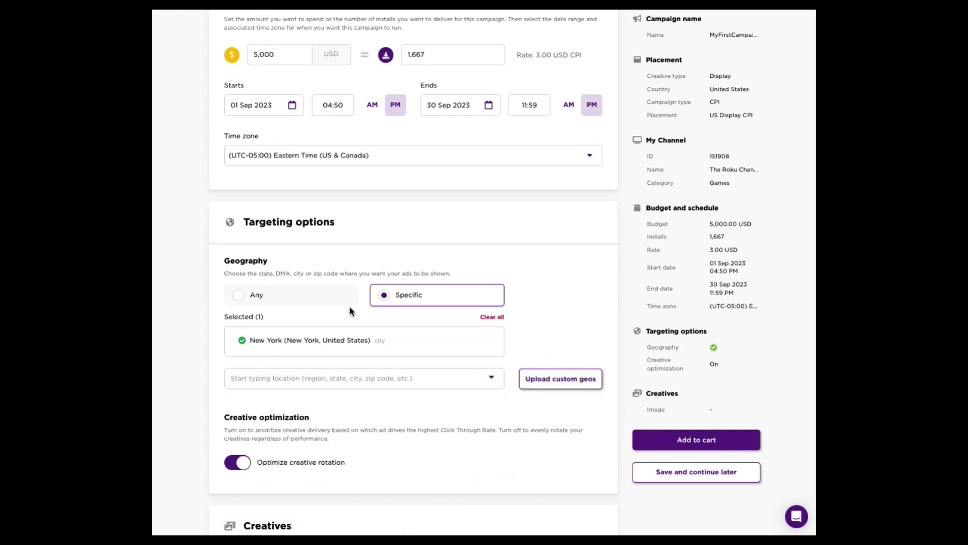
pyautogui.click(297, 295)
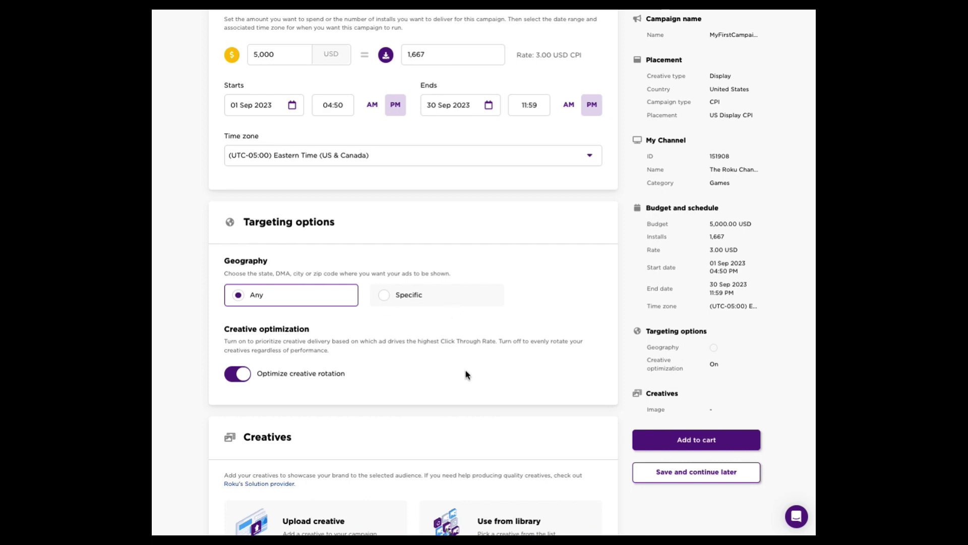
# Step: Toggle Optimize creative rotation off and back on, leaving it On
pyautogui.scroll(-3, 411, 343)
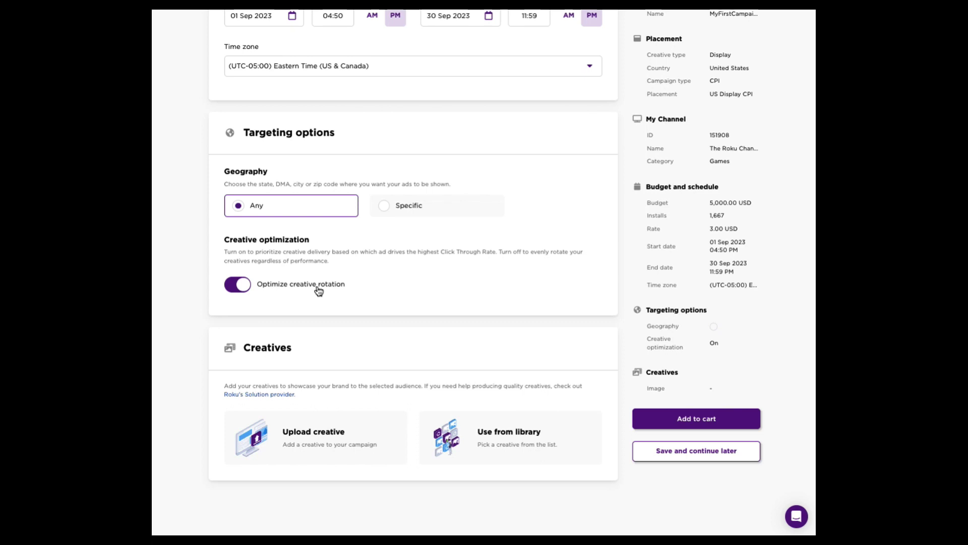
pyautogui.scroll(1, 319, 291)
pyautogui.scroll(1, 318, 292)
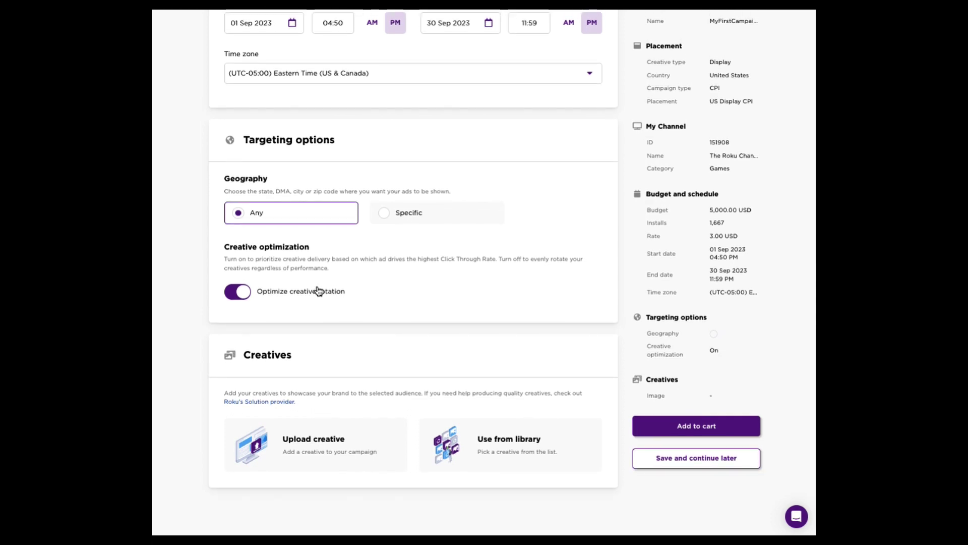
pyautogui.click(318, 291)
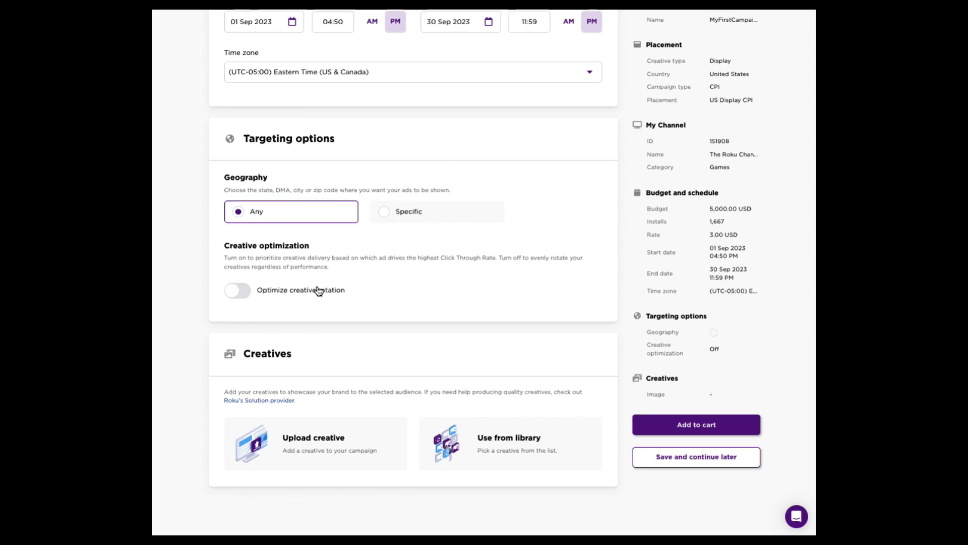
pyautogui.click(318, 291)
# Step: Start a creative upload, dismiss the layout guide, leave provider at None, then cancel
pyautogui.moveTo(355, 453)
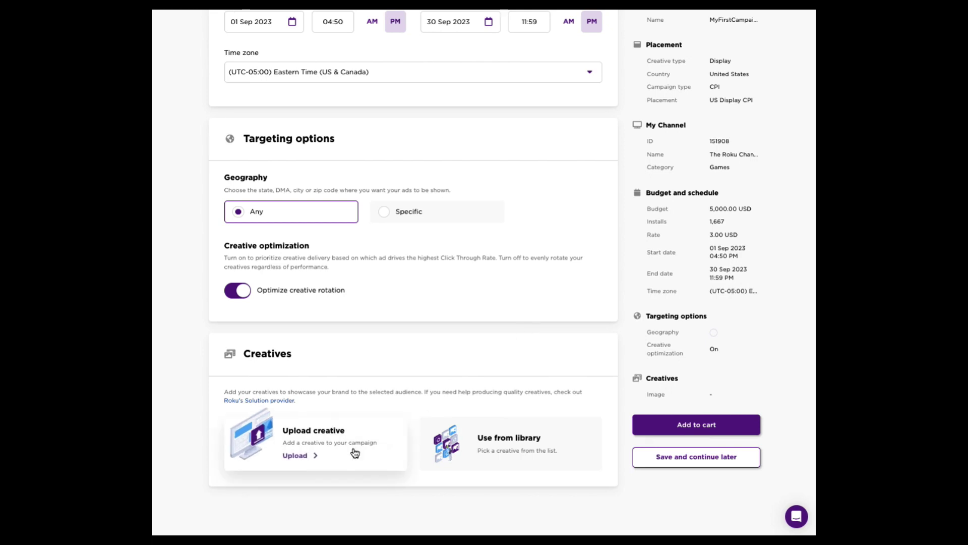
pyautogui.click(355, 453)
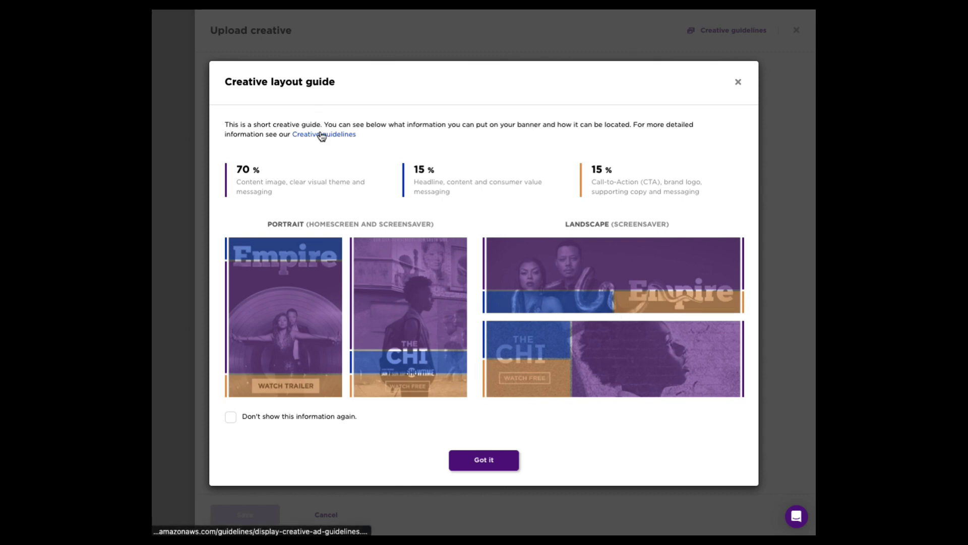
pyautogui.click(485, 460)
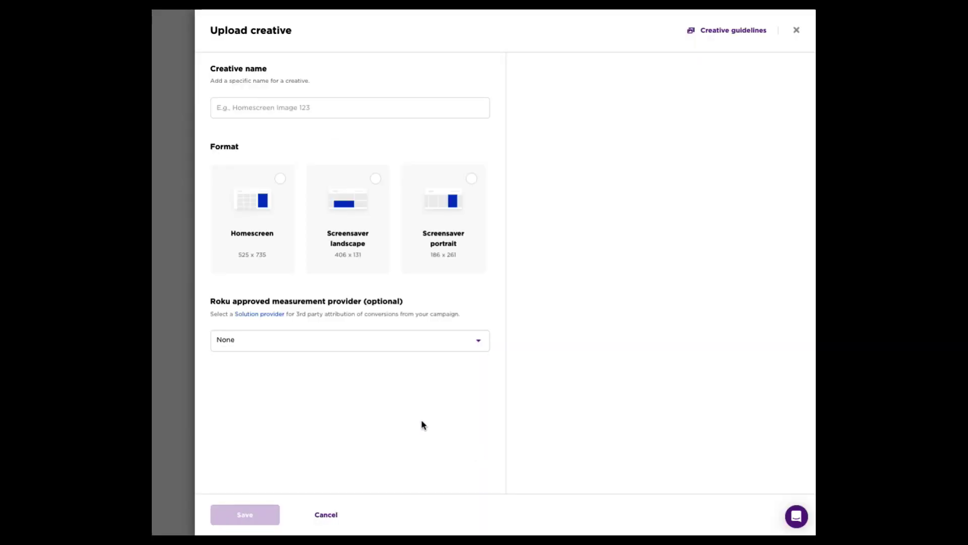
pyautogui.click(268, 105)
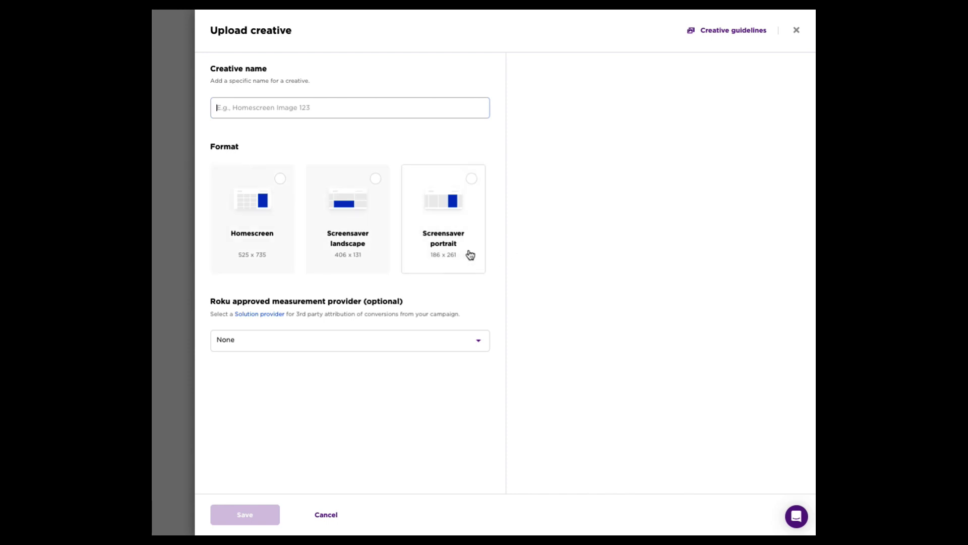
pyautogui.click(323, 348)
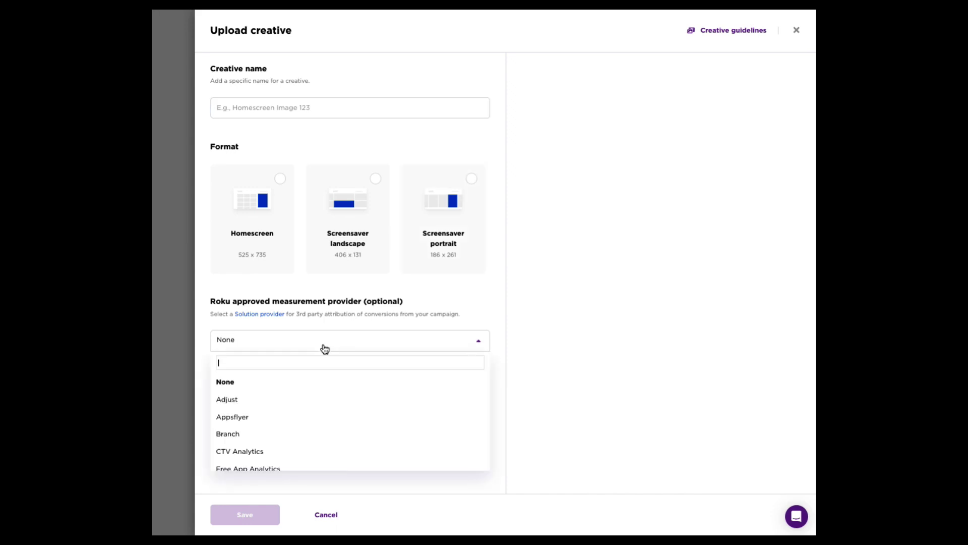
pyautogui.click(325, 349)
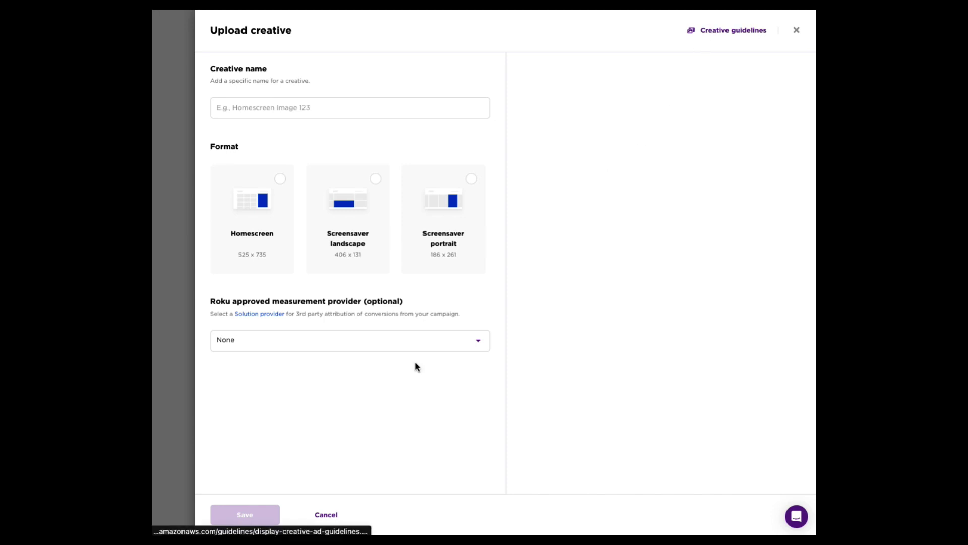
pyautogui.click(323, 515)
# Step: Discard the creative edits and change the campaign type to CPM (US Display CPM, 15.00 USD)
pyautogui.click(544, 299)
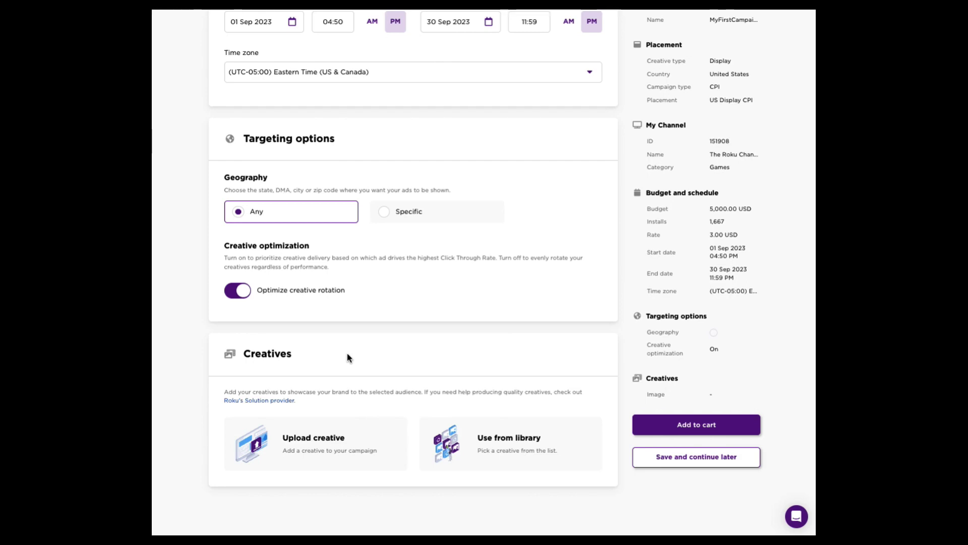
pyautogui.scroll(15, 347, 357)
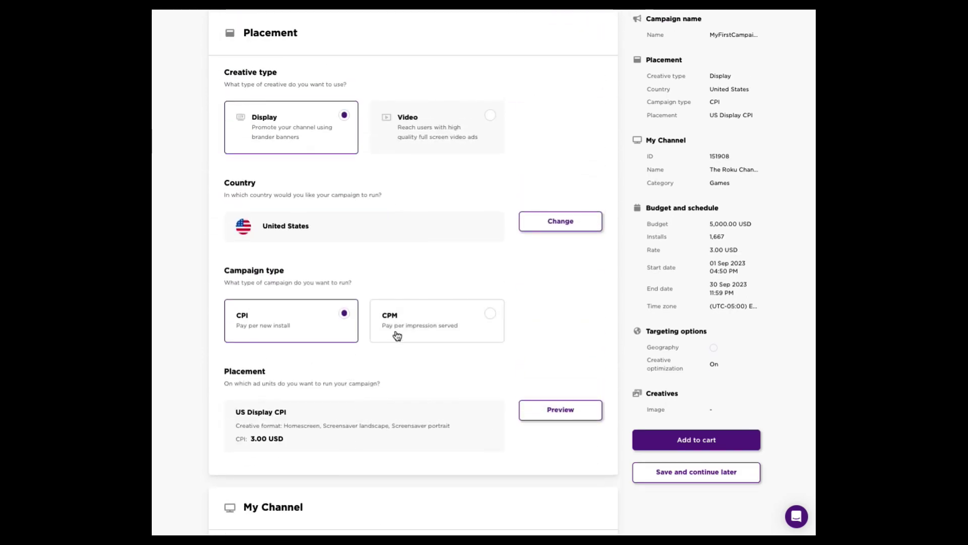
pyautogui.click(398, 335)
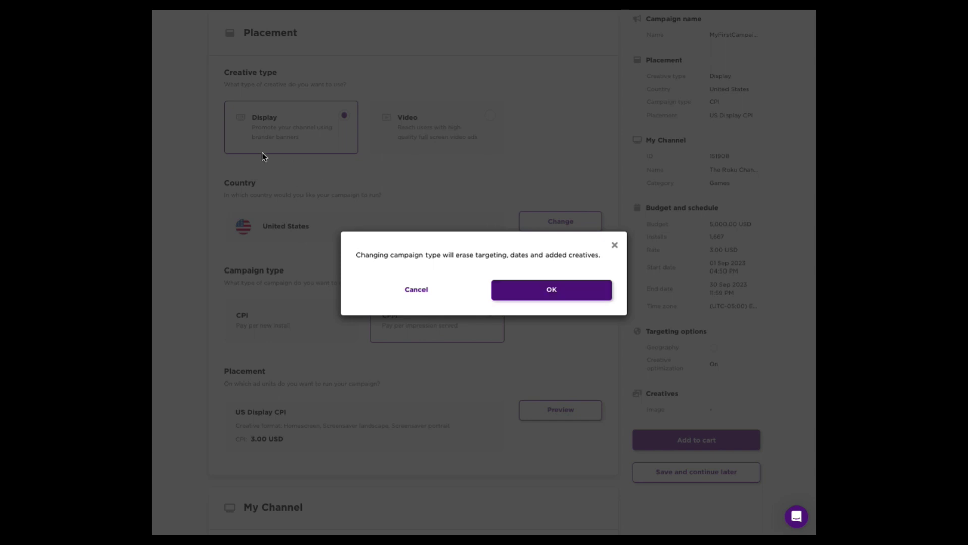
pyautogui.click(542, 290)
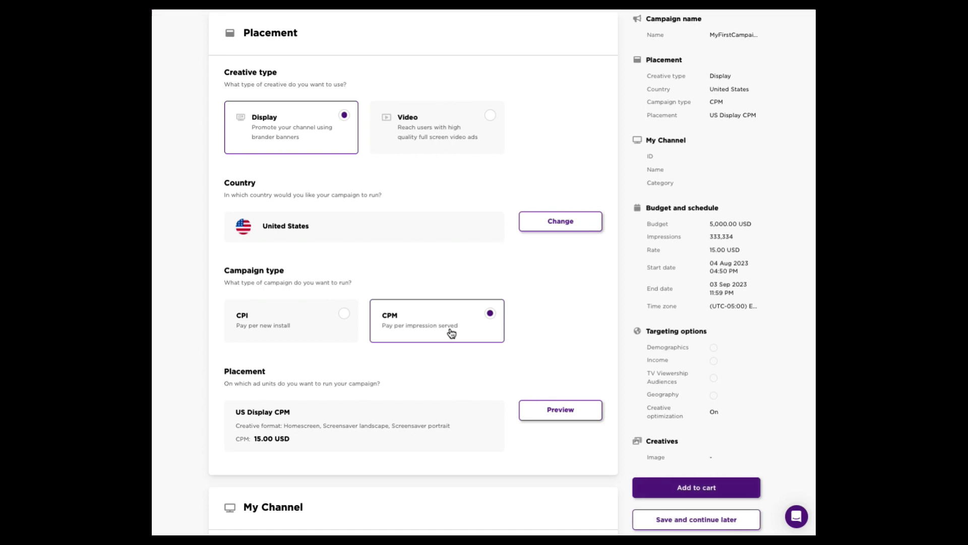
pyautogui.scroll(-2, 452, 332)
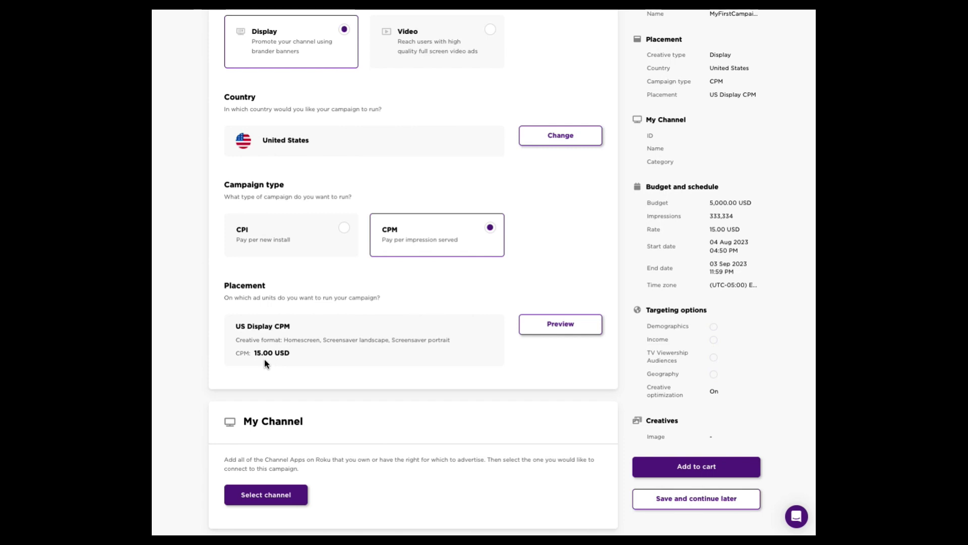
# Step: Reconnect The Roku Channel to the CPM campaign
pyautogui.scroll(-1, 264, 359)
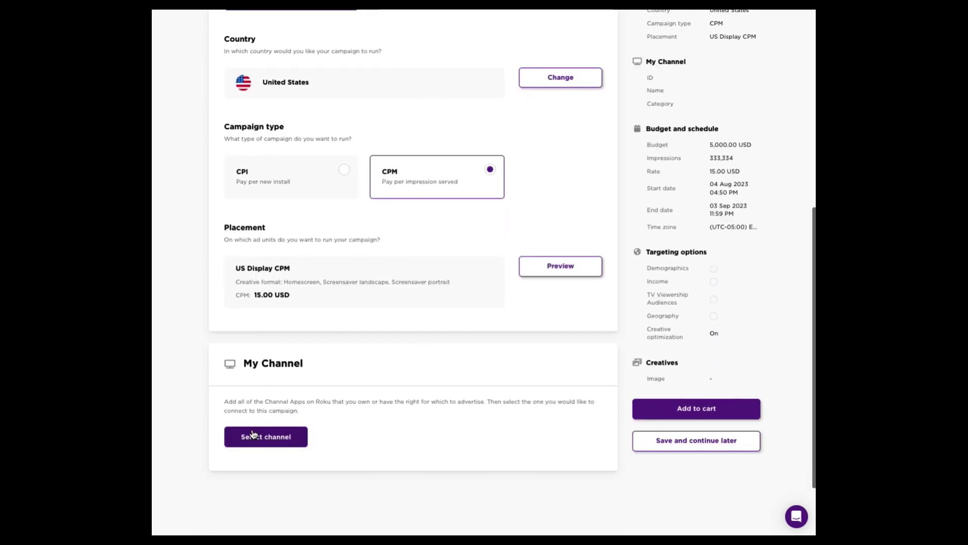
pyautogui.click(253, 435)
pyautogui.click(597, 125)
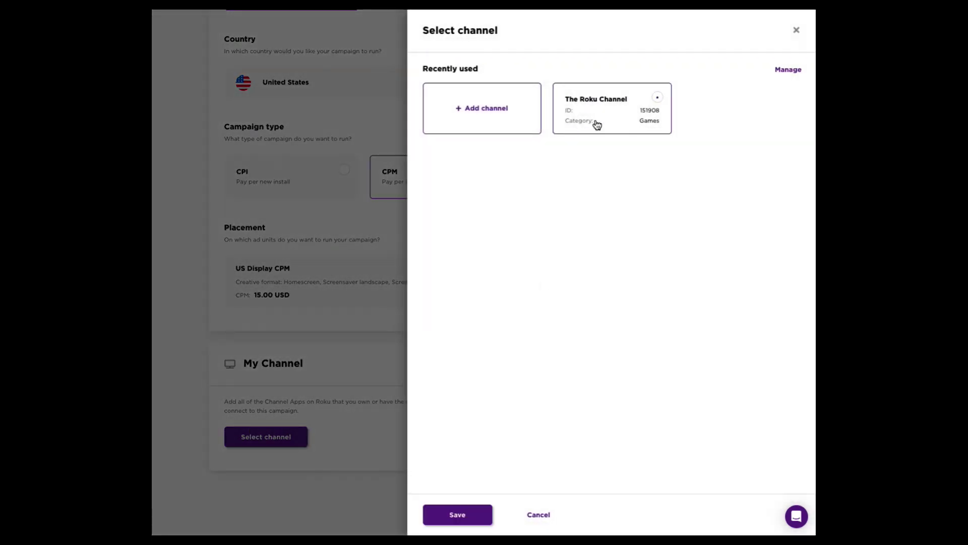
pyautogui.click(461, 515)
pyautogui.scroll(-5, 356, 313)
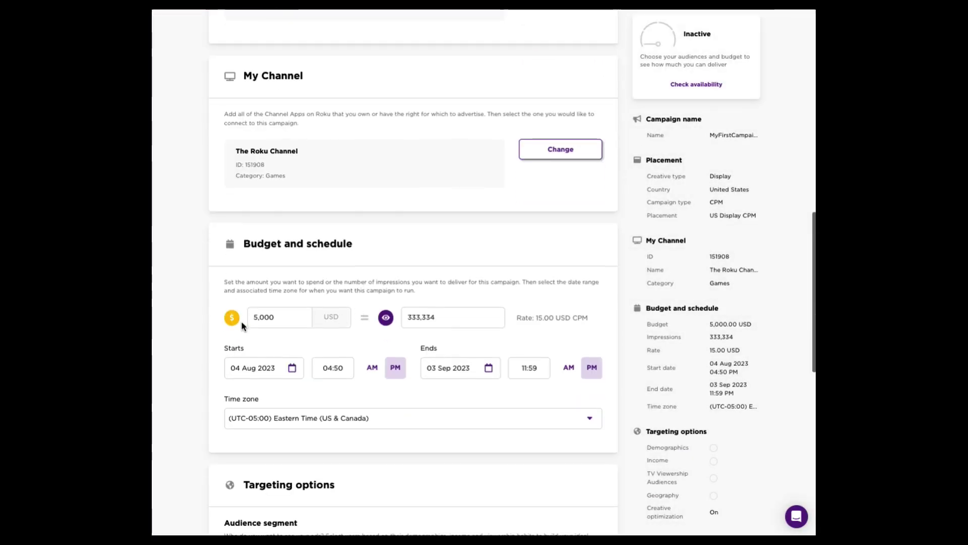
# Step: Check the 5,000 USD budget now buys 333,334 impressions, then move to audience targeting
pyautogui.click(302, 310)
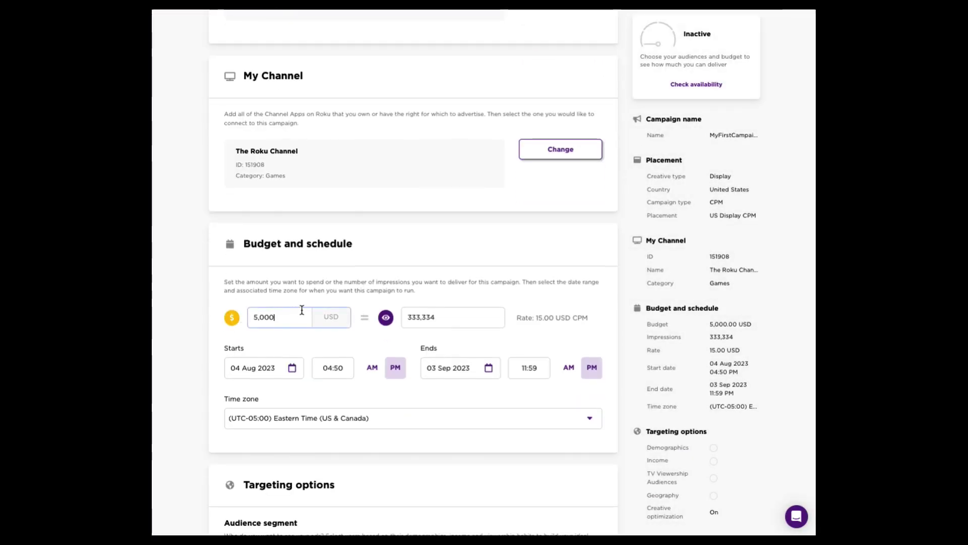
pyautogui.click(443, 317)
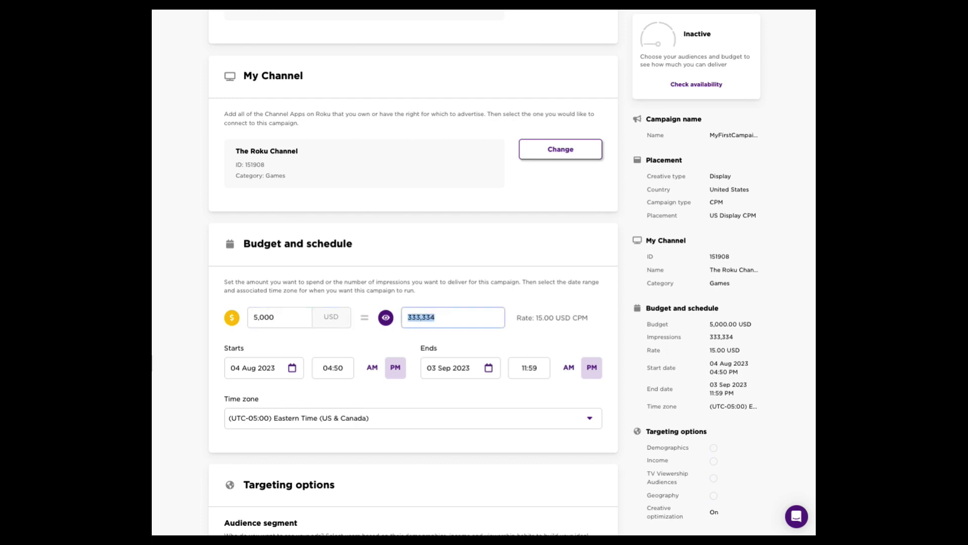
pyautogui.scroll(-1, 247, 368)
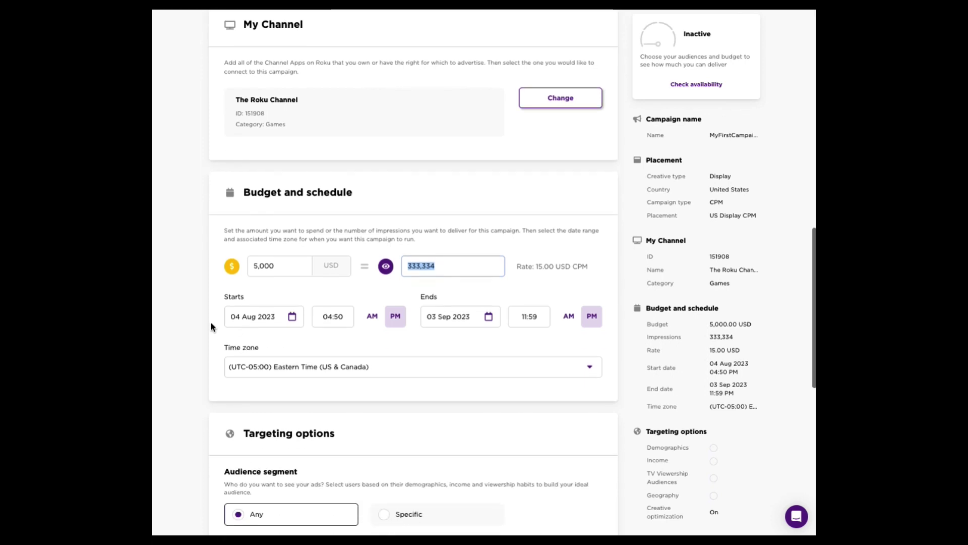
pyautogui.scroll(-4, 376, 351)
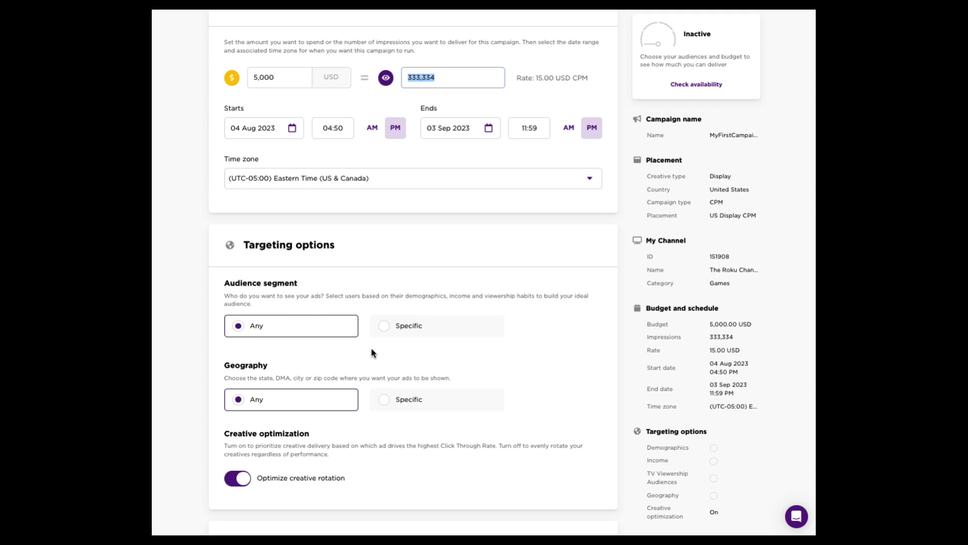
# Step: Choose Specific audience targeting and browse the Demographics and Income categories
pyautogui.click(406, 327)
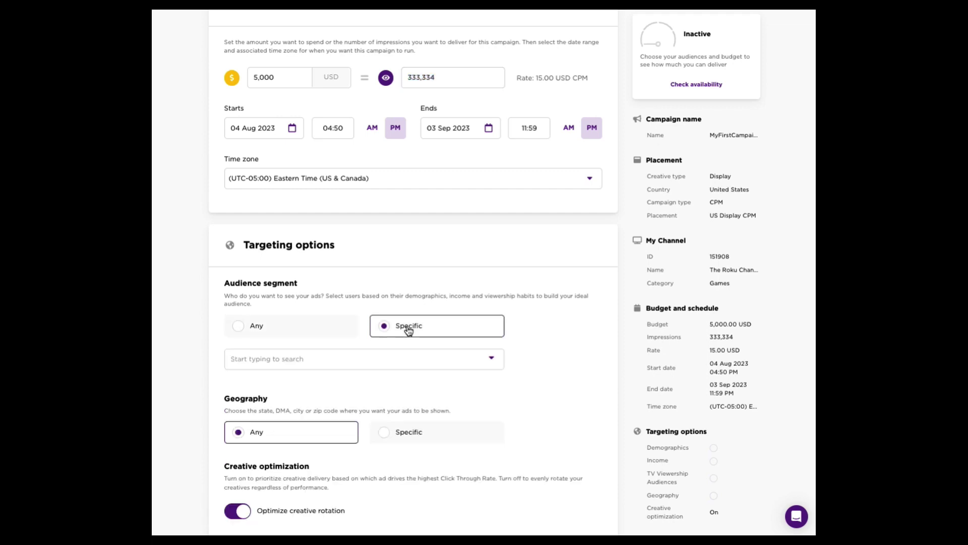
pyautogui.click(380, 361)
pyautogui.click(387, 387)
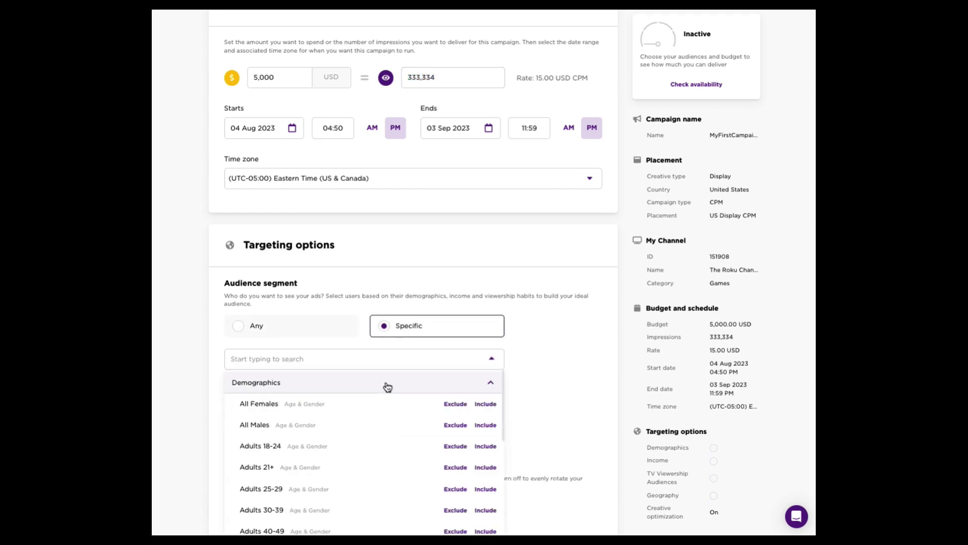
pyautogui.scroll(-2, 387, 387)
pyautogui.scroll(2, 388, 387)
pyautogui.click(489, 383)
pyautogui.click(348, 403)
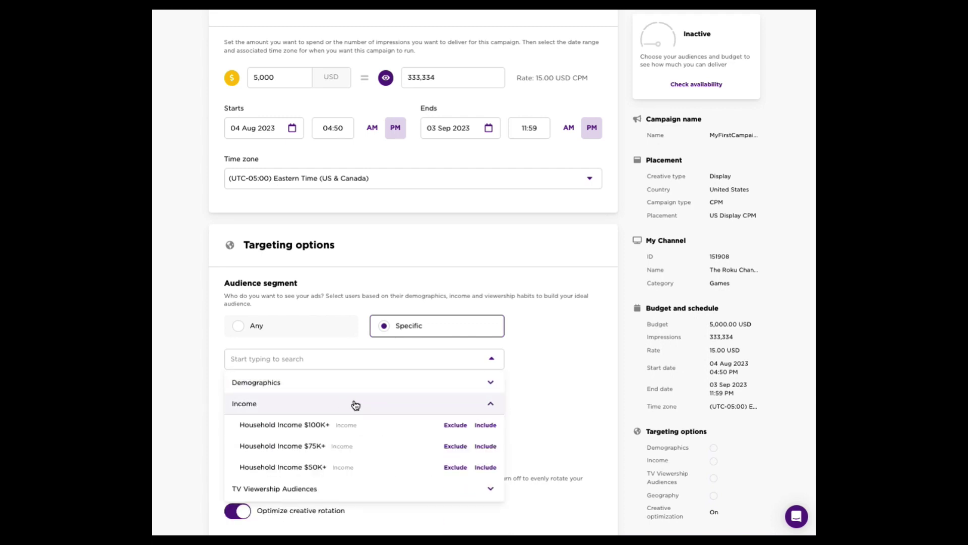
pyautogui.scroll(-1, 355, 404)
pyautogui.click(490, 367)
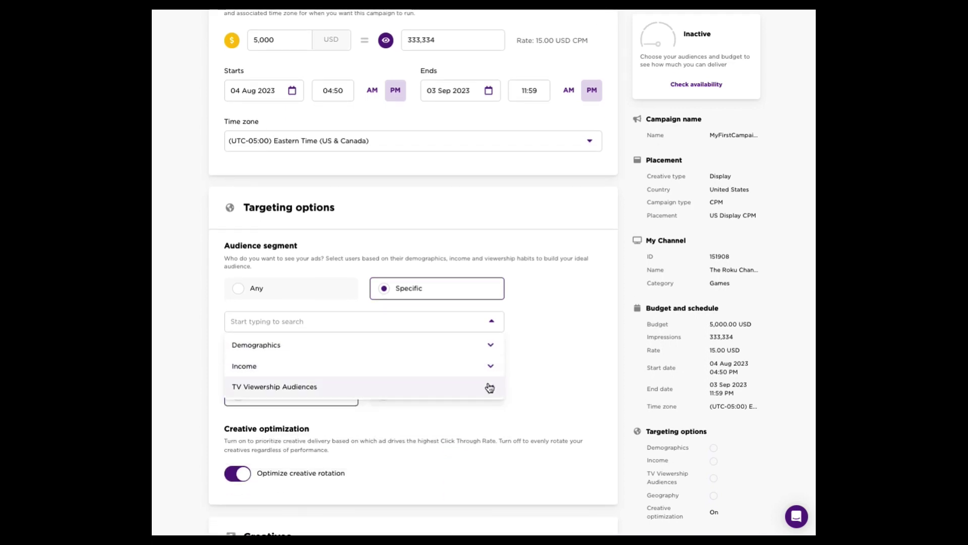
# Step: Include Cooking, Educational and Fitness & Health from TV Viewership Audiences
pyautogui.click(488, 387)
pyautogui.scroll(-4, 411, 378)
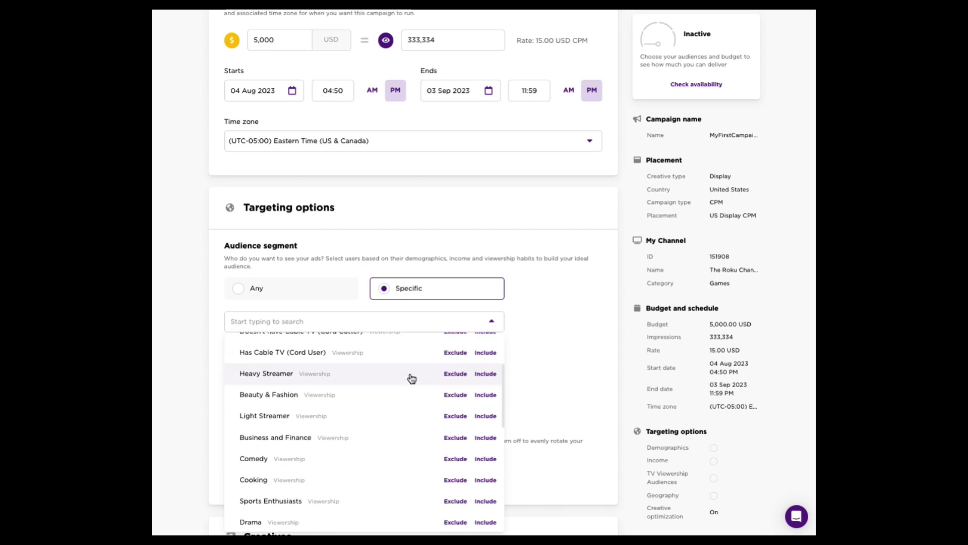
pyautogui.scroll(-4, 412, 378)
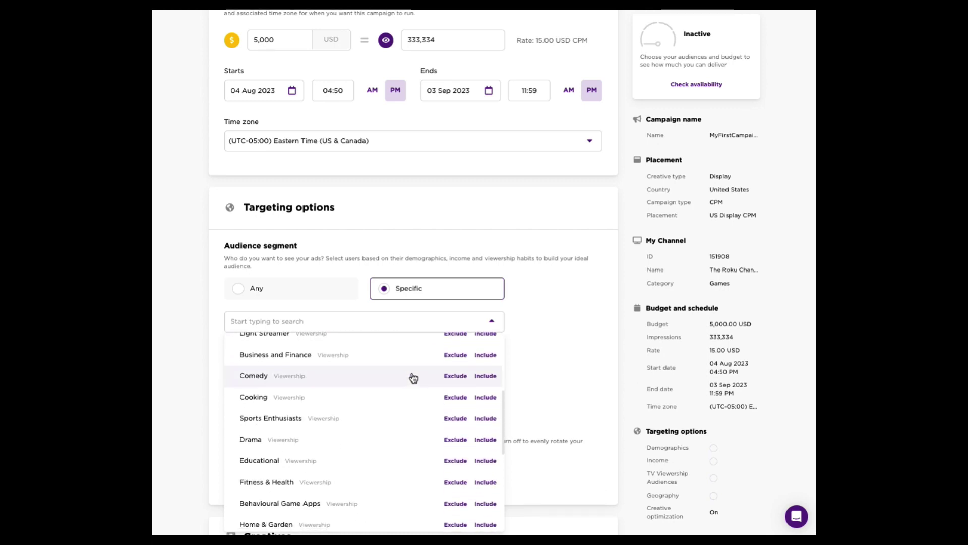
pyautogui.click(486, 399)
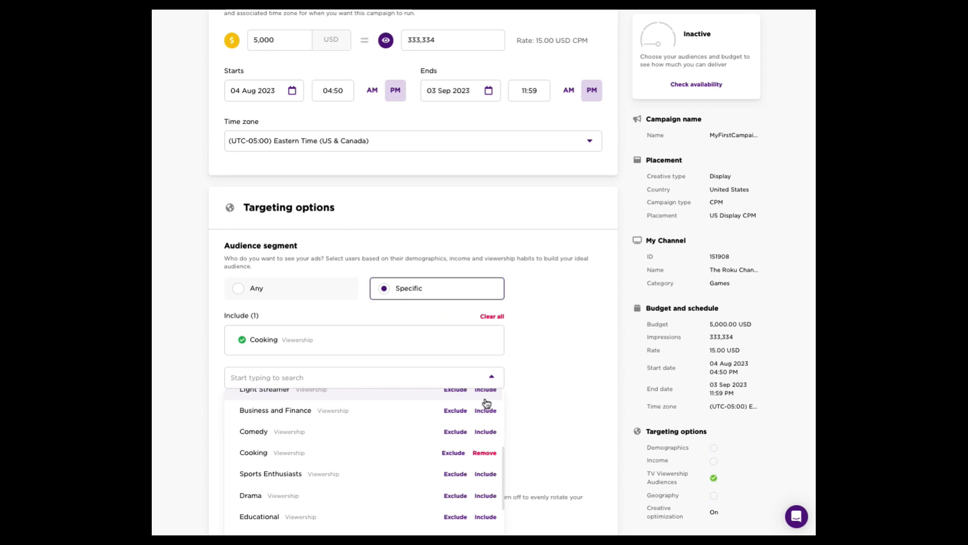
pyautogui.scroll(-3, 443, 431)
pyautogui.click(487, 452)
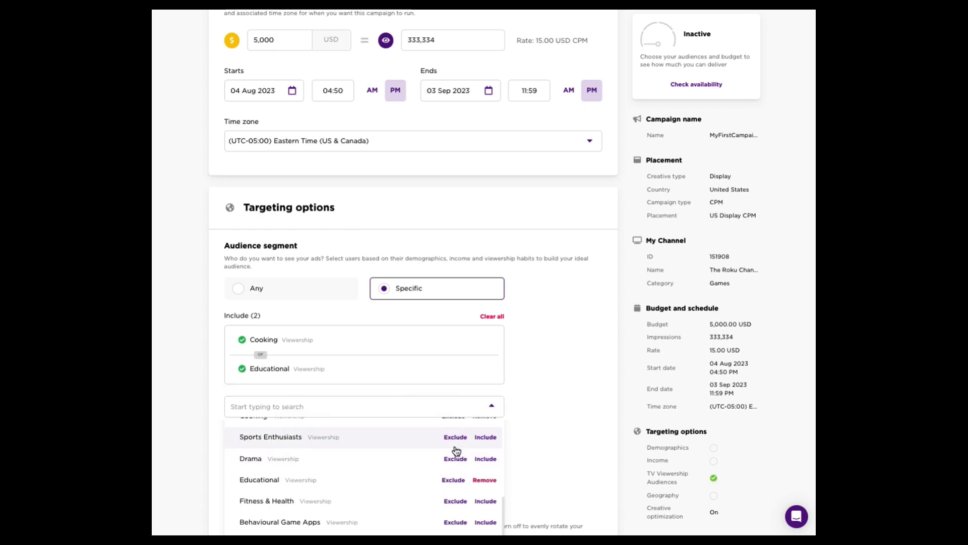
pyautogui.scroll(-1, 457, 451)
pyautogui.click(485, 445)
pyautogui.click(586, 380)
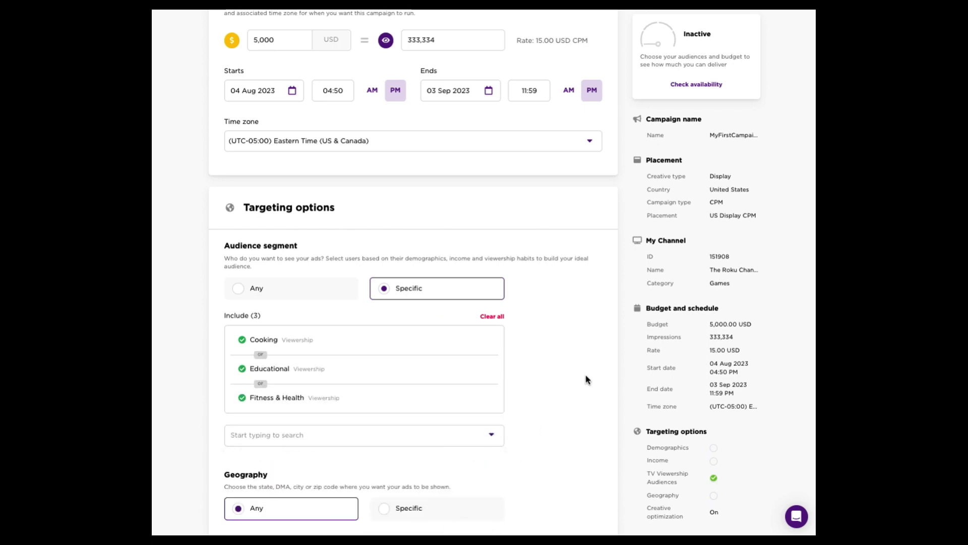
# Step: Include All Males from the Demographics age and gender options
pyautogui.click(369, 442)
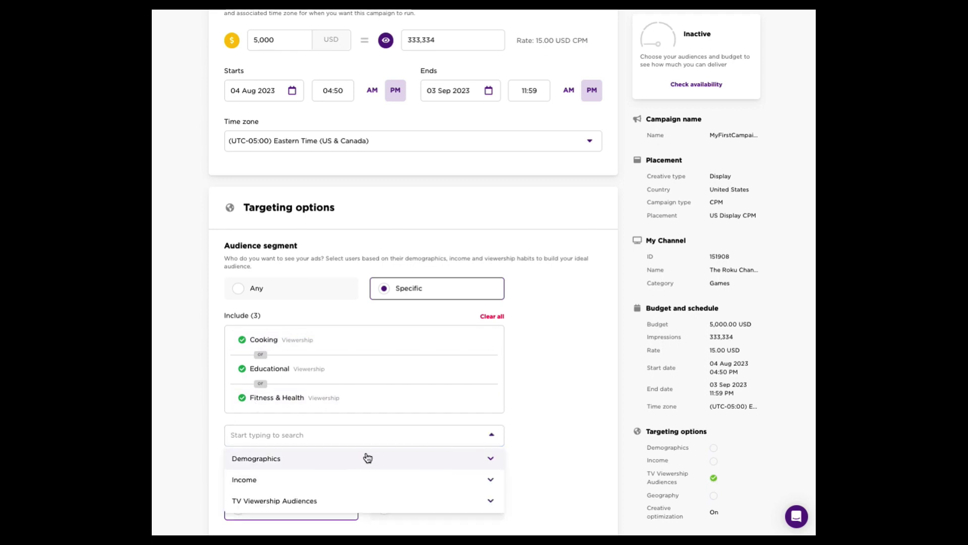
pyautogui.scroll(-1, 368, 456)
pyautogui.click(491, 394)
pyautogui.scroll(-2, 447, 409)
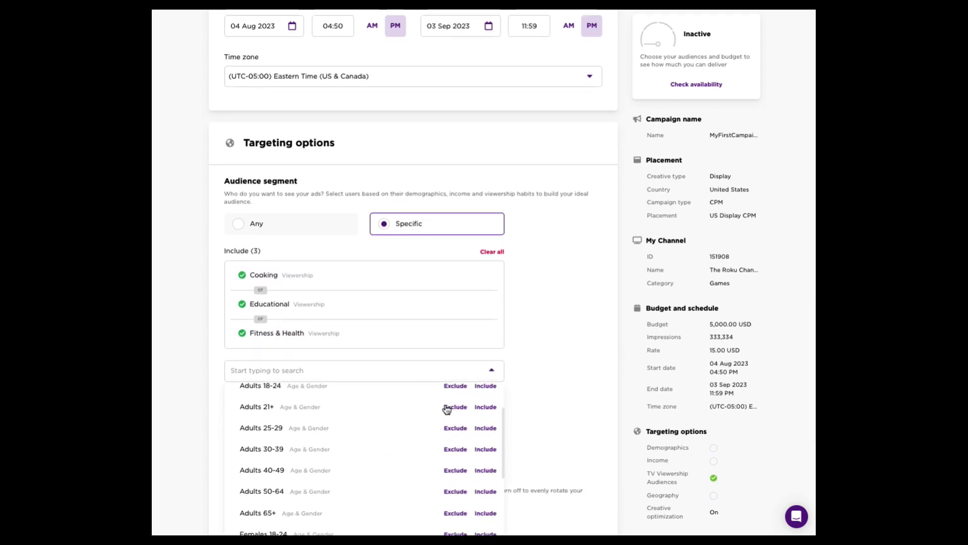
pyautogui.scroll(2, 449, 410)
pyautogui.click(485, 435)
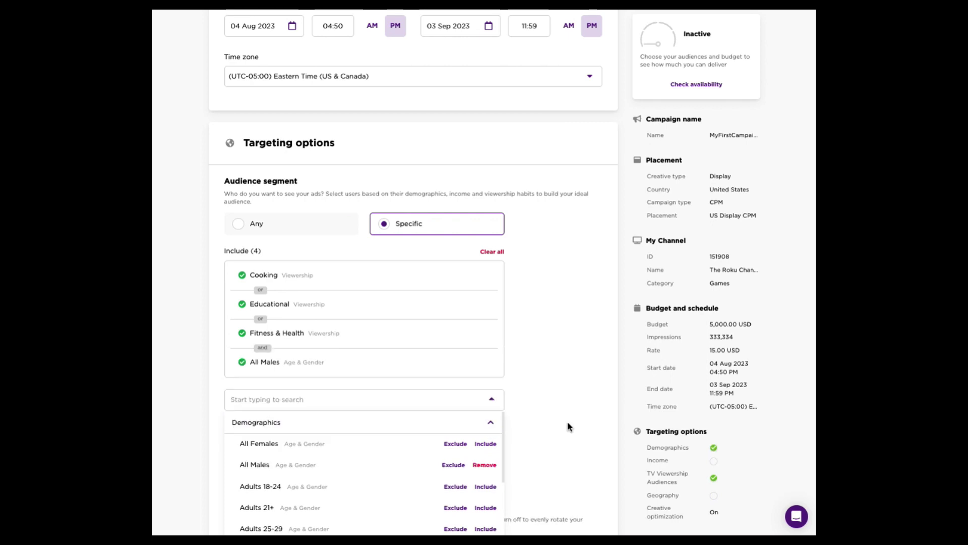
pyautogui.click(607, 405)
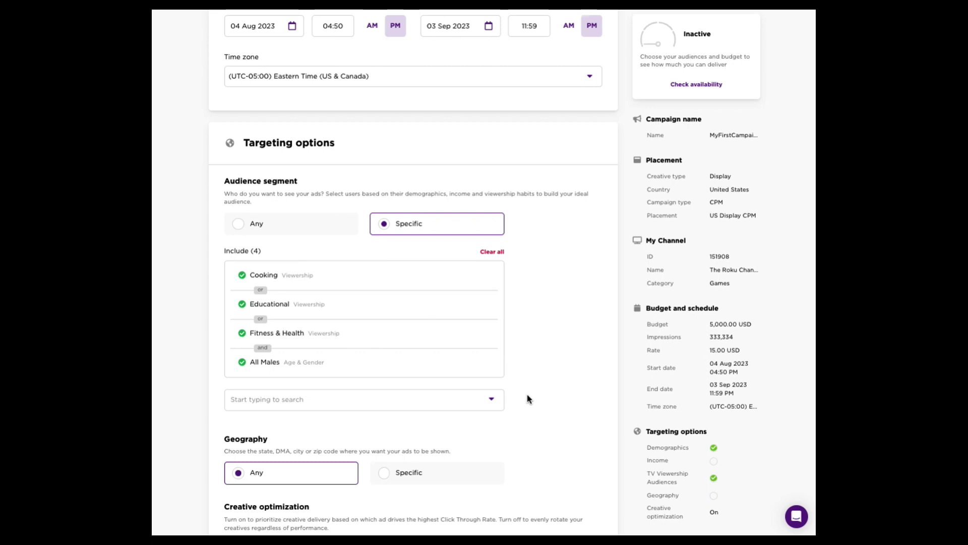
# Step: Clear the Cooking, Educational, Fitness & Health and All Males audience selections
pyautogui.click(492, 251)
pyautogui.click(569, 291)
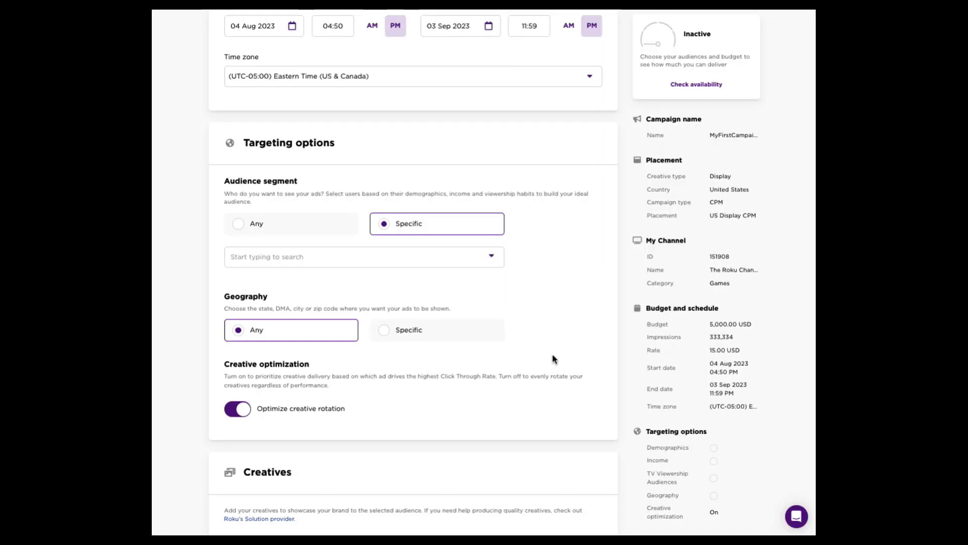
pyautogui.scroll(-2, 535, 358)
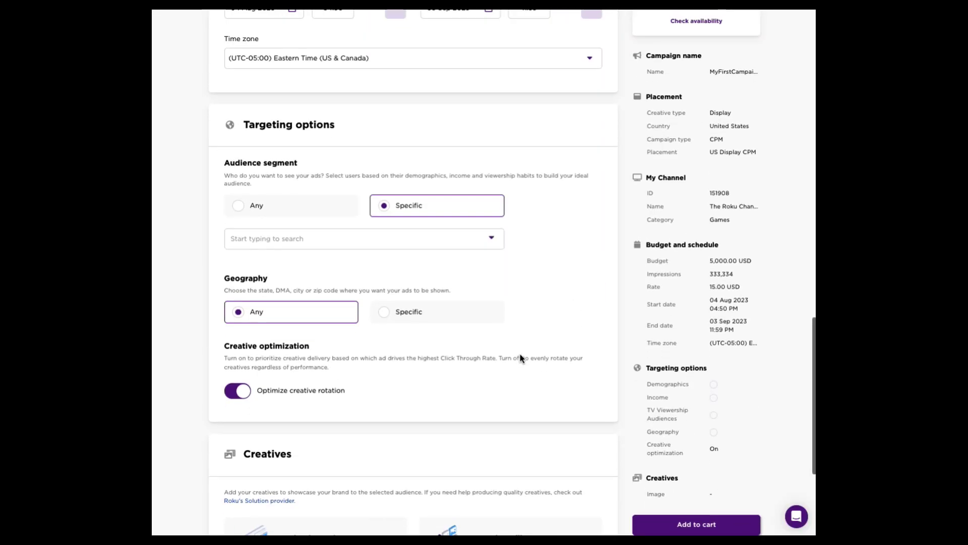
pyautogui.scroll(3, 519, 352)
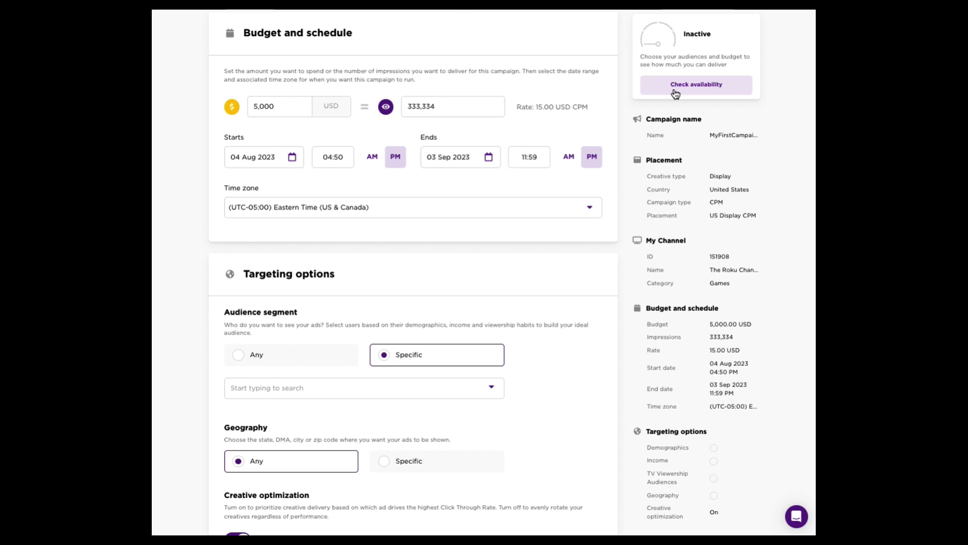
# Step: Run the availability check and review the increased available scale
pyautogui.click(675, 94)
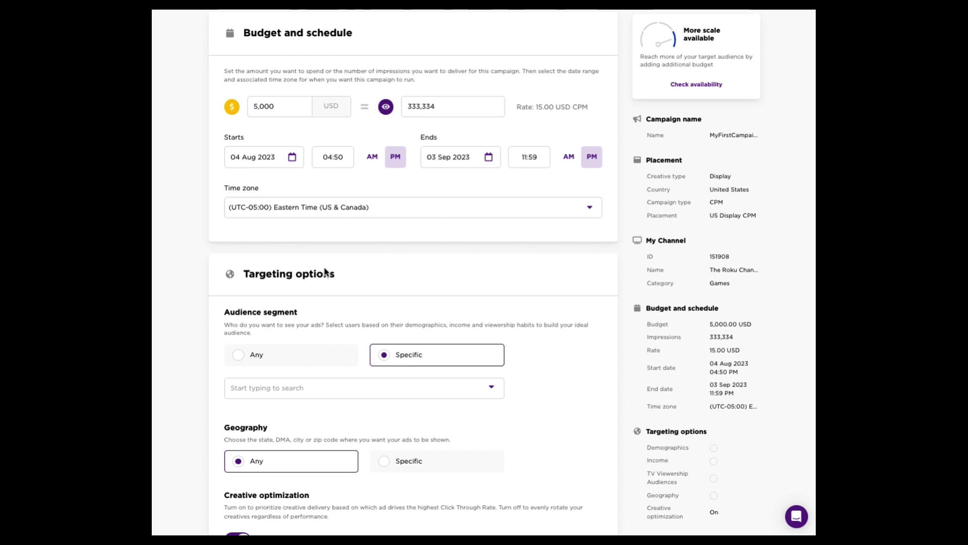
pyautogui.scroll(-2, 325, 273)
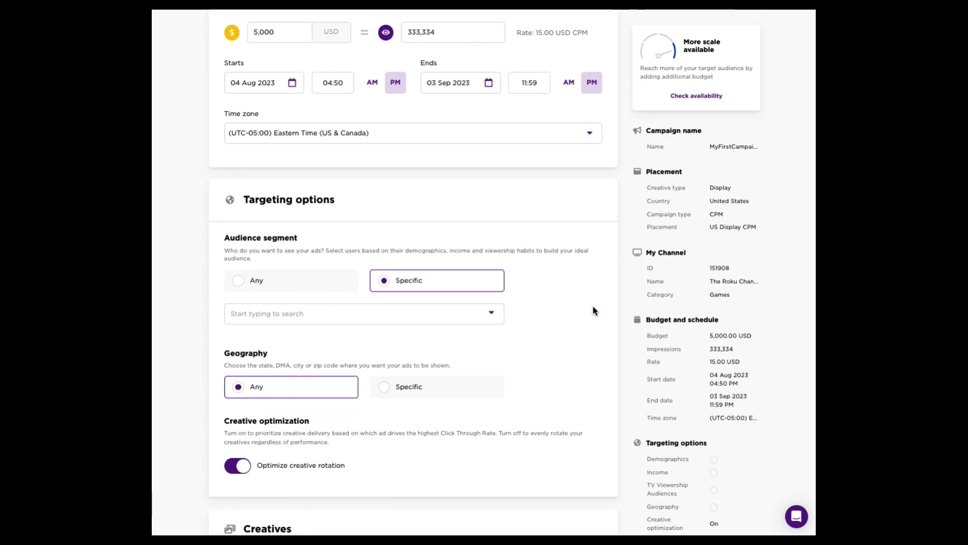
pyautogui.scroll(-5, 596, 341)
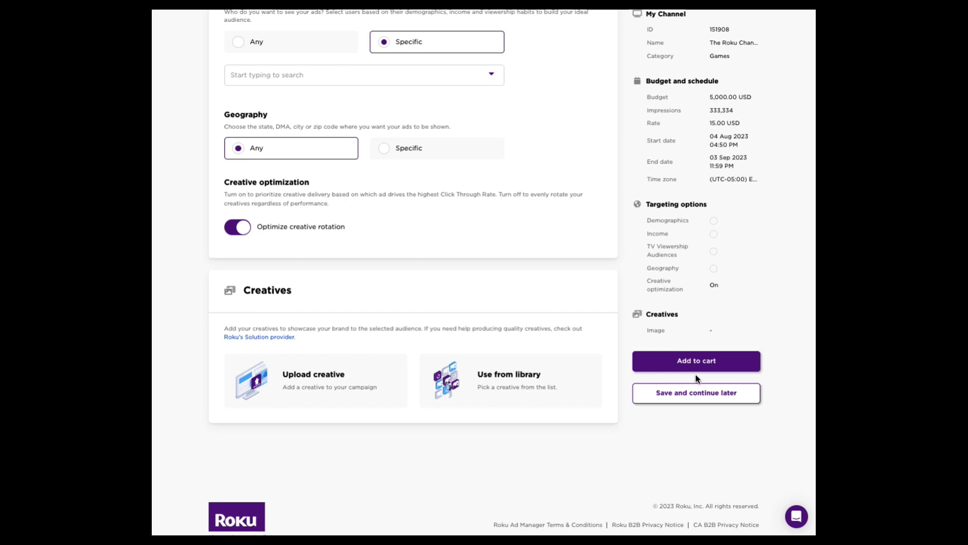
pyautogui.click(793, 522)
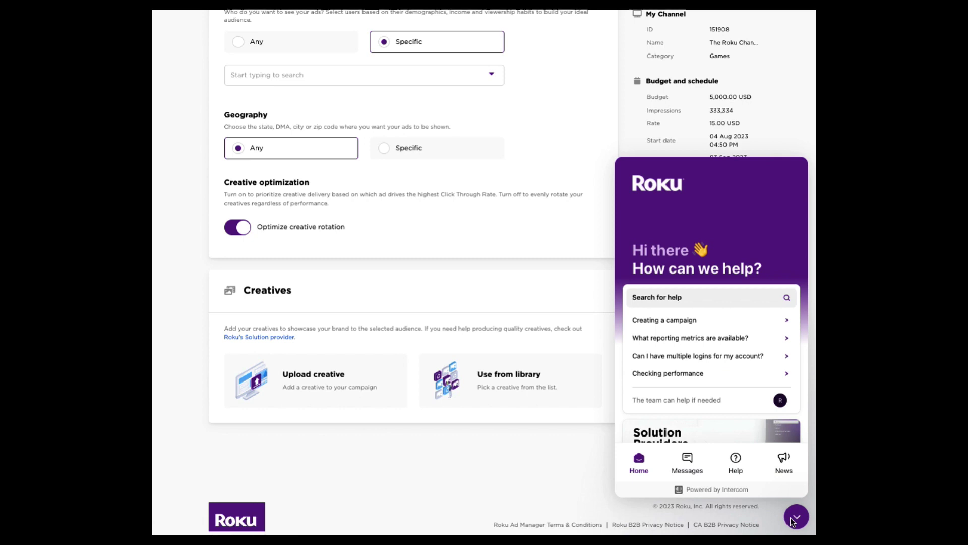
pyautogui.click(659, 300)
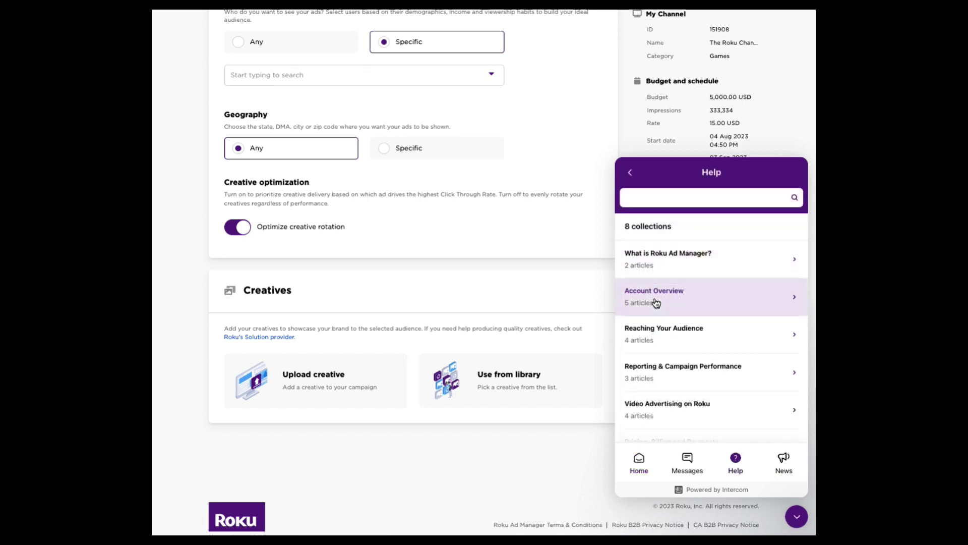
pyautogui.write('billing')
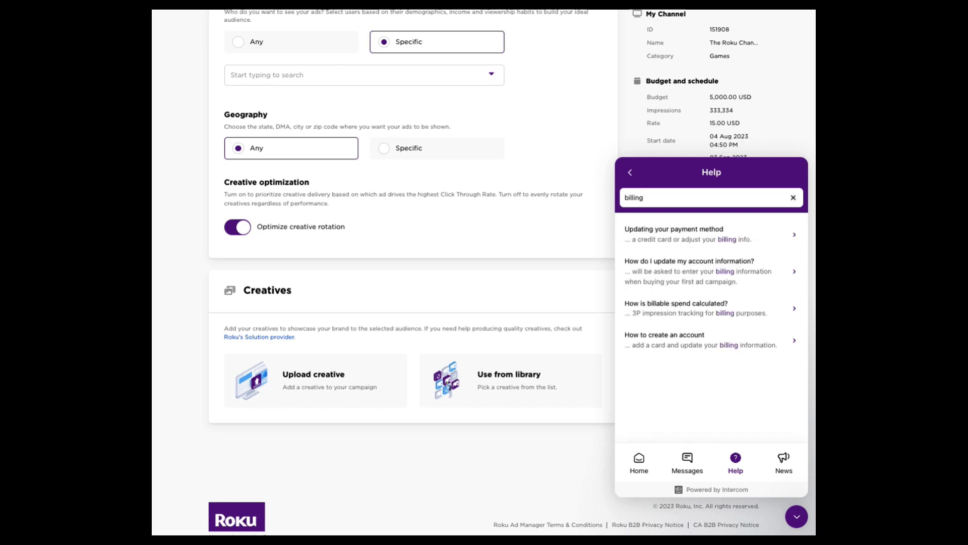
pyautogui.press('BackSpace')
pyautogui.press('BackSpace')
pyautogui.press('BackSpace')
pyautogui.press('BackSpace')
pyautogui.write('targeting')
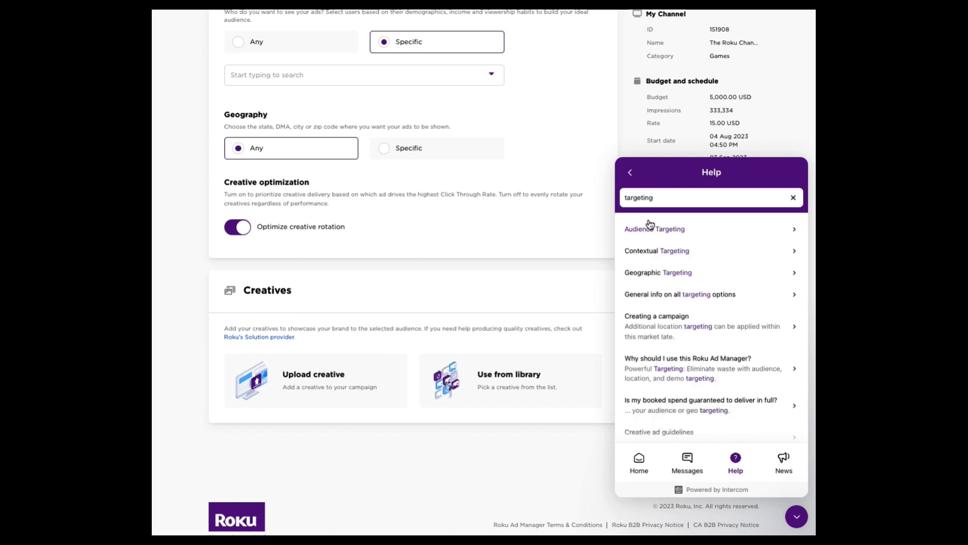
pyautogui.click(654, 239)
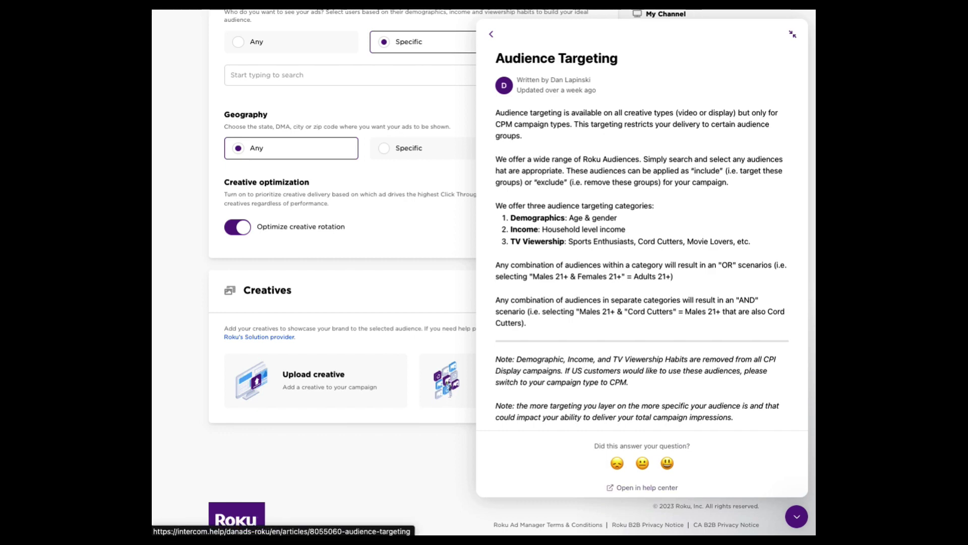
pyautogui.click(492, 42)
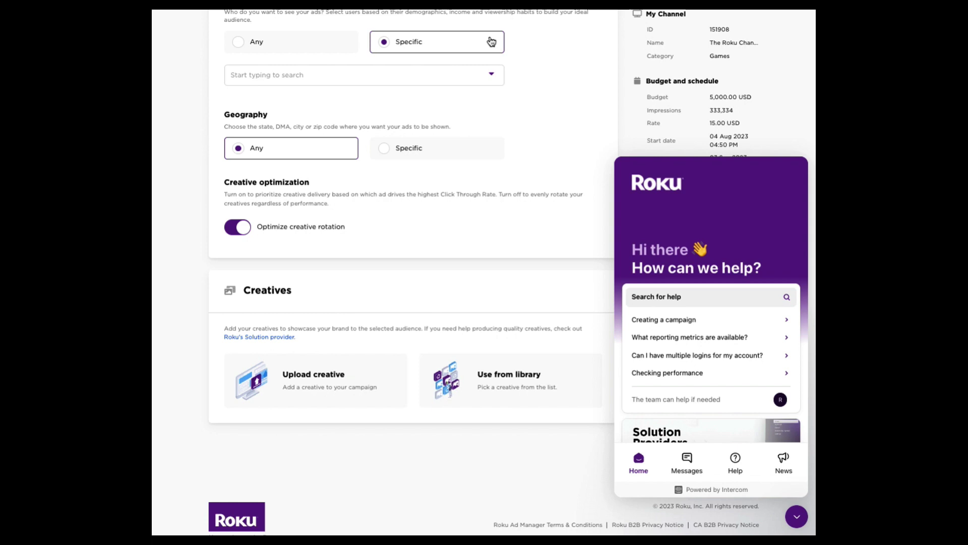
pyautogui.click(695, 474)
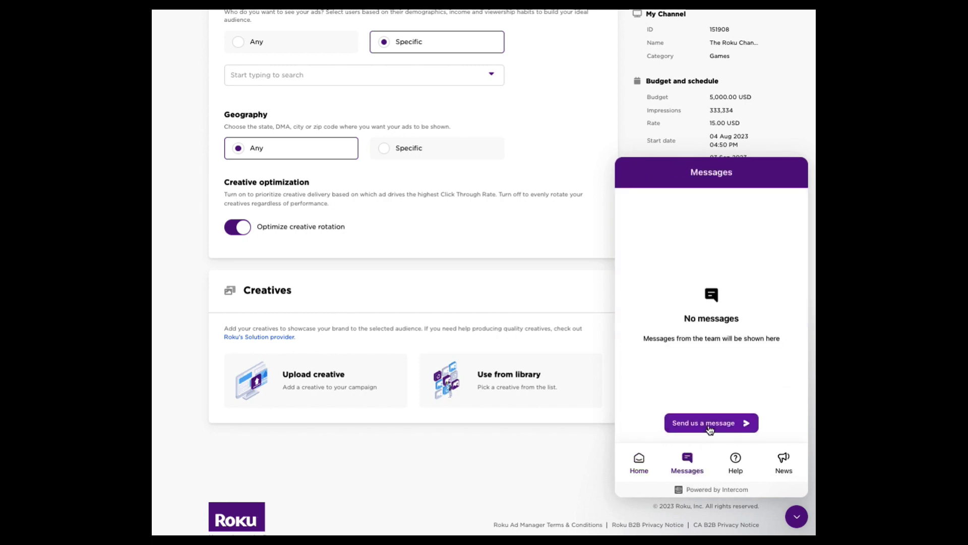
pyautogui.click(708, 426)
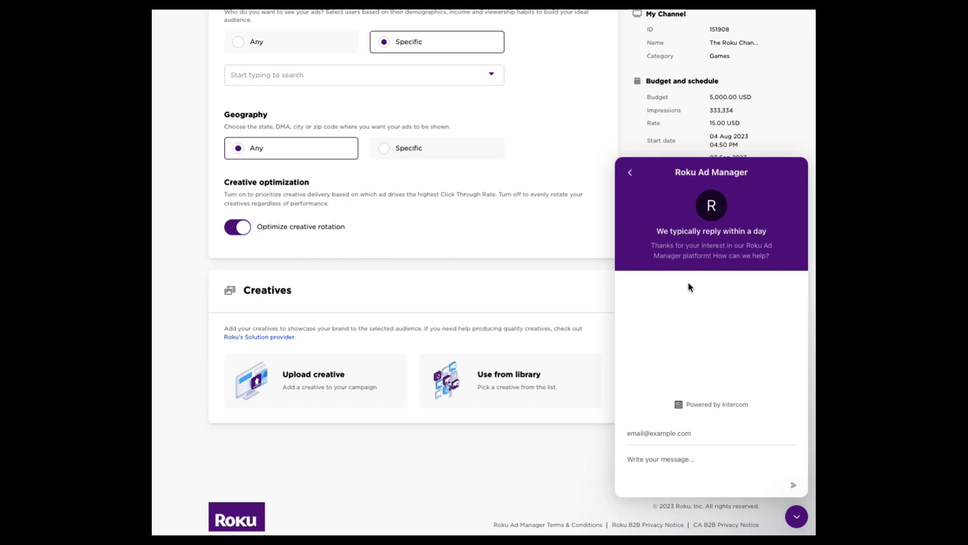
pyautogui.click(632, 175)
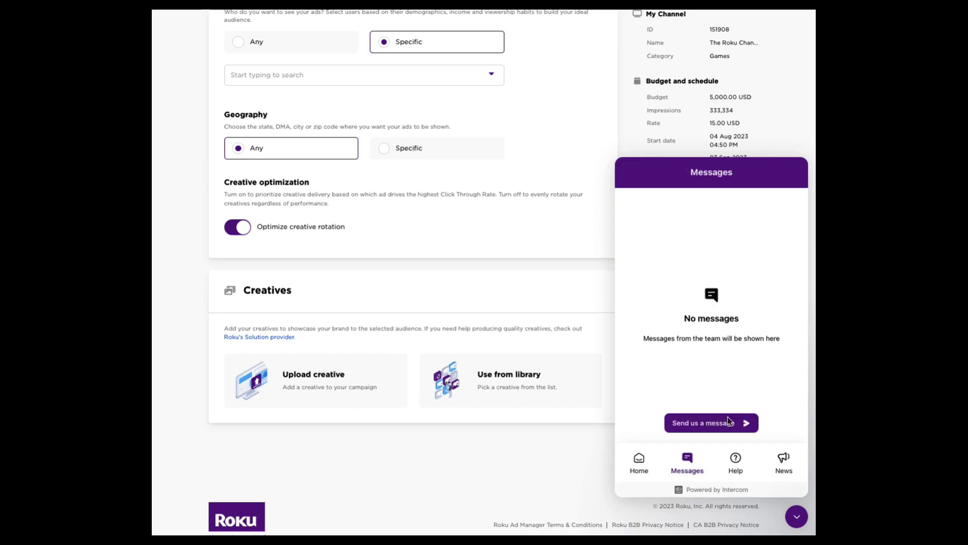
pyautogui.click(797, 516)
pyautogui.scroll(20, 504, 301)
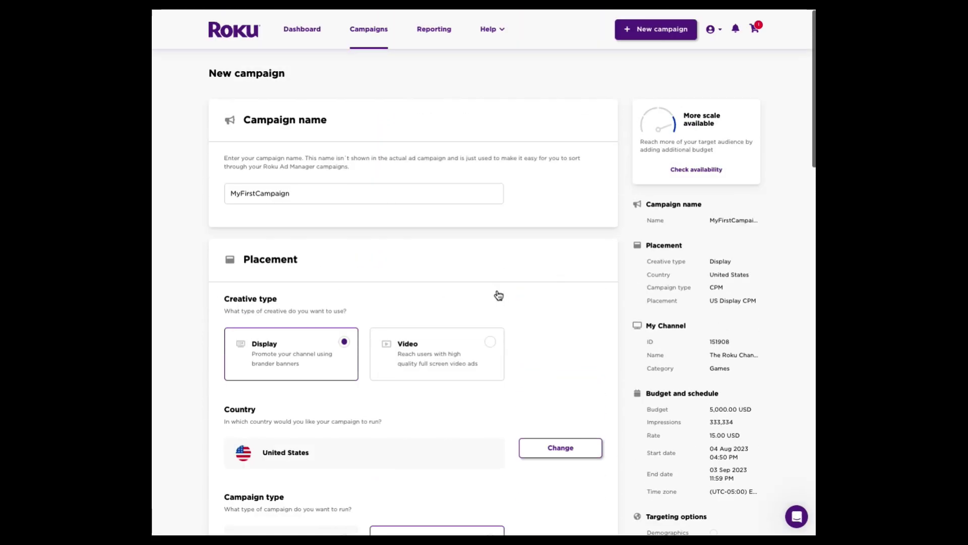